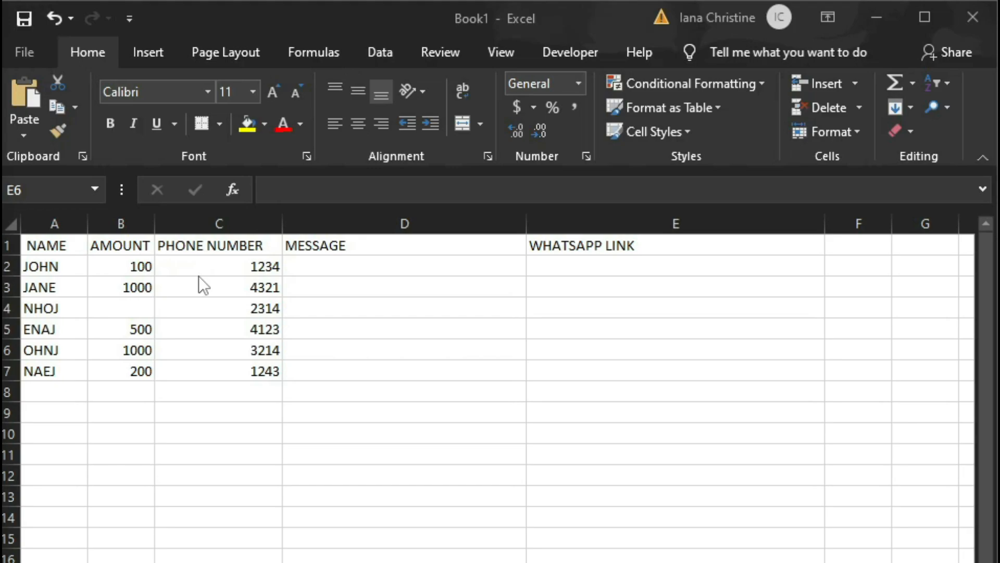
Build the message formula ="Hi "&B2&", "&C2&" is due. Please pay ASAP. " in cell D2
{"action": "double_click", "coordinate": [332, 268]}
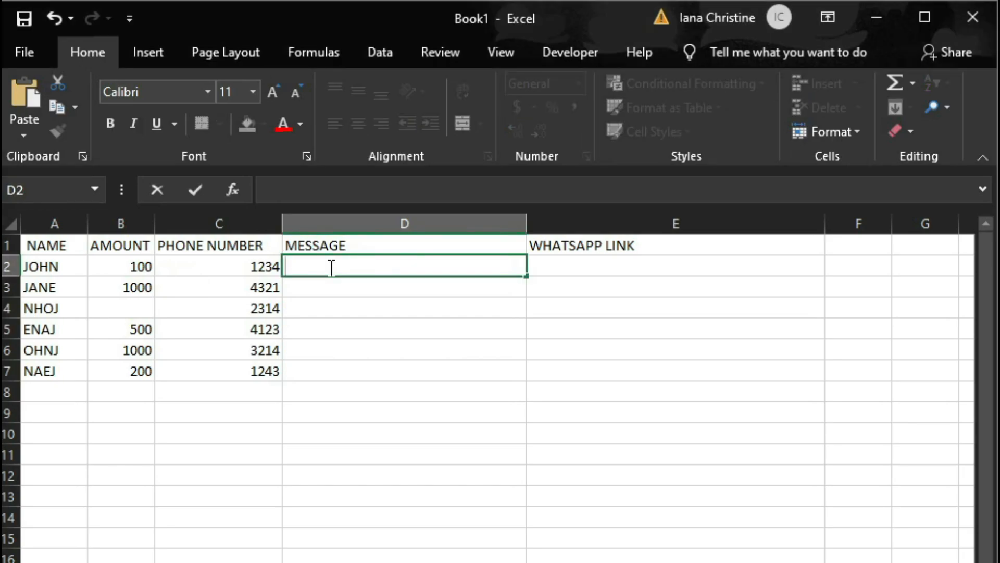
{"action": "type", "text": "="}
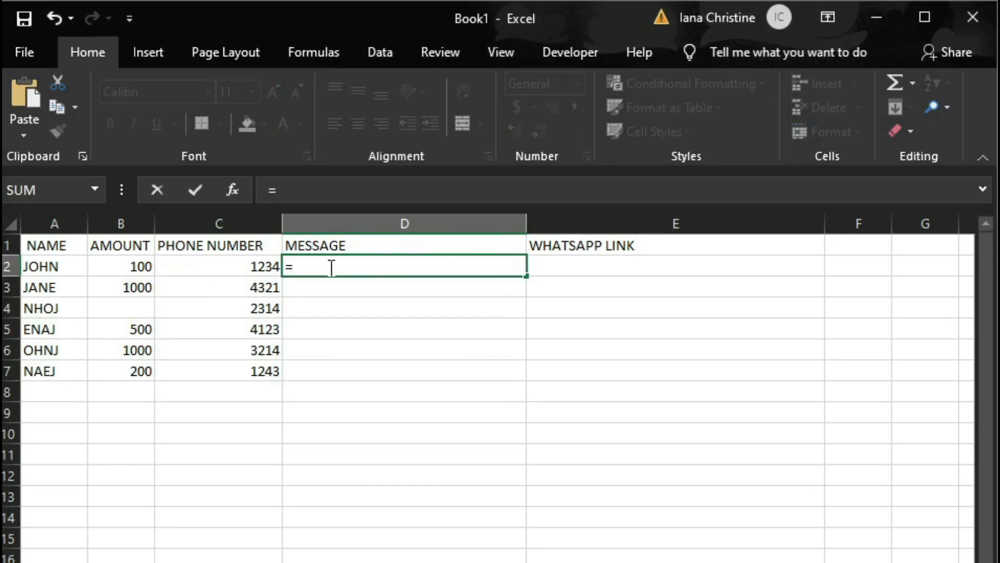
{"action": "type", "text": "\"Hi \"&"}
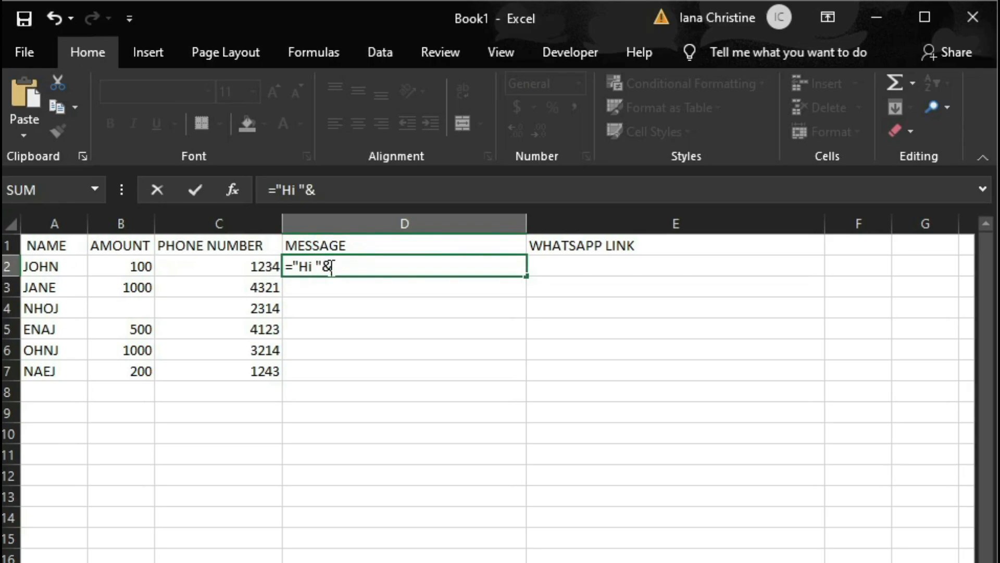
{"action": "left_click", "coordinate": [58, 267]}
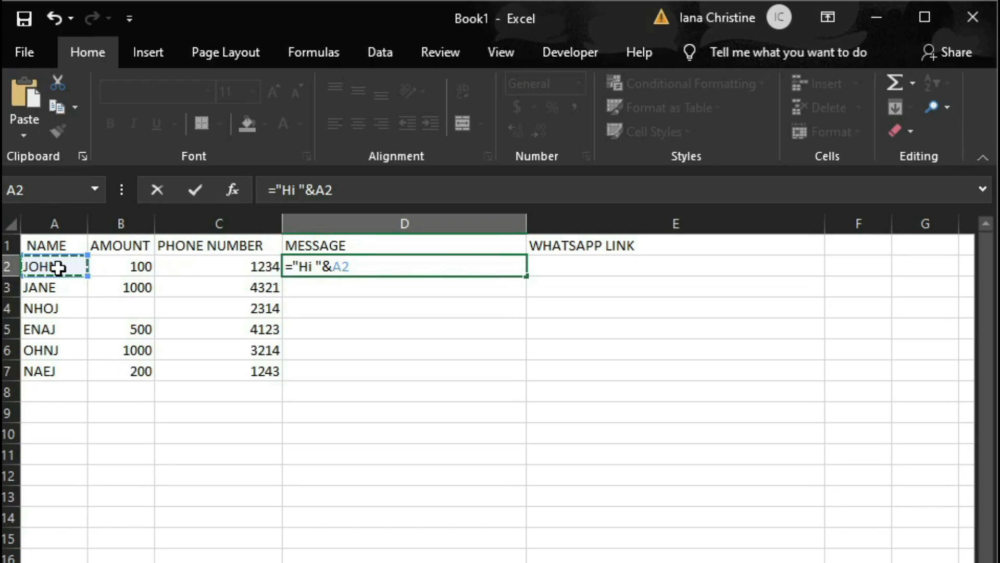
{"action": "left_click", "coordinate": [141, 264]}
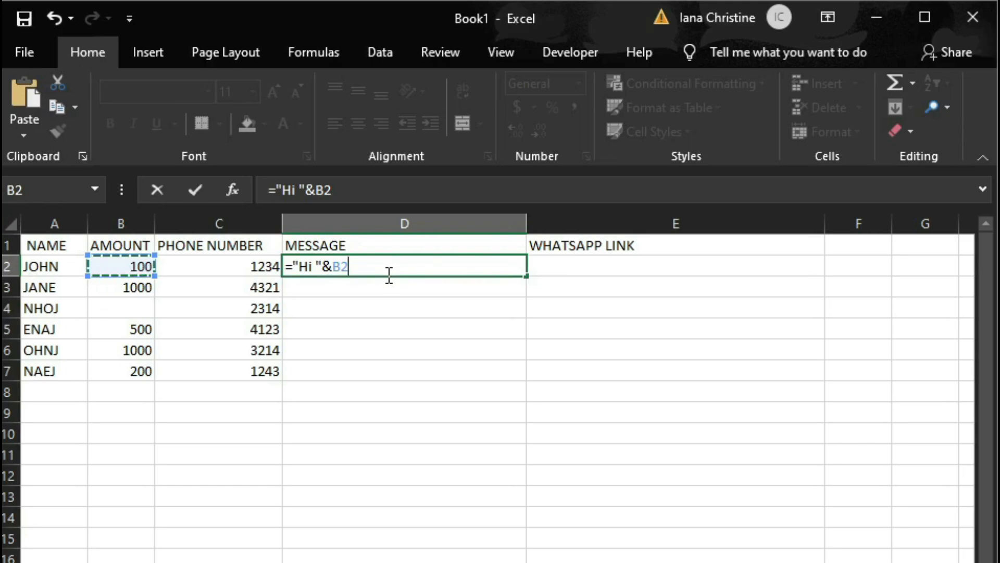
{"action": "type", "text": "&\""}
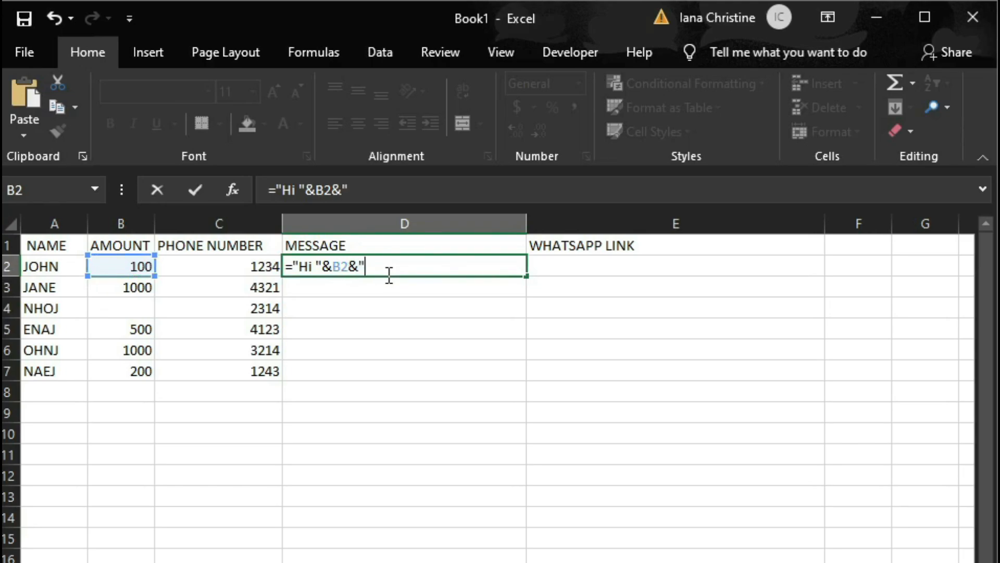
{"action": "type", "text": ", \"&"}
{"action": "left_click", "coordinate": [268, 266]}
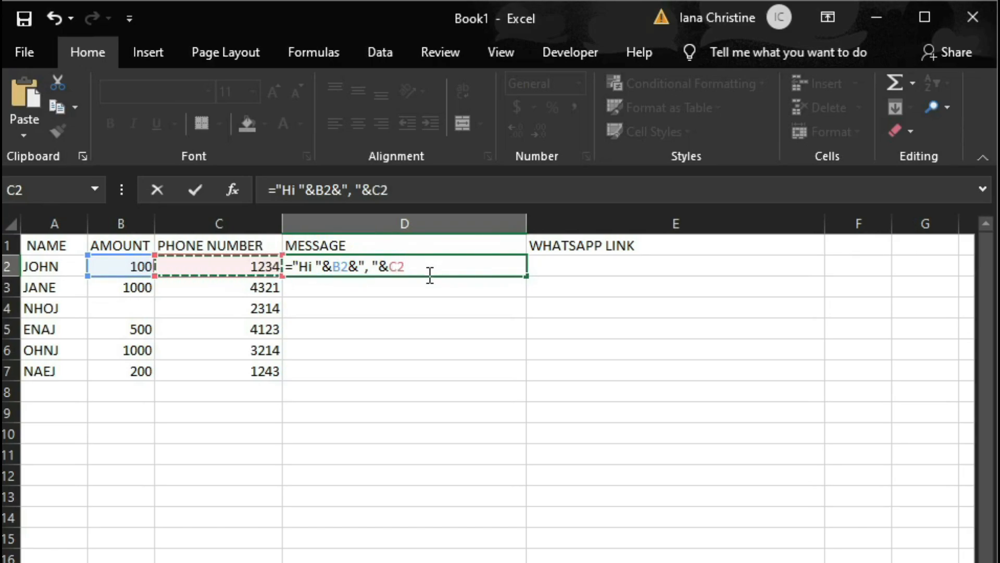
{"action": "type", "text": "&"}
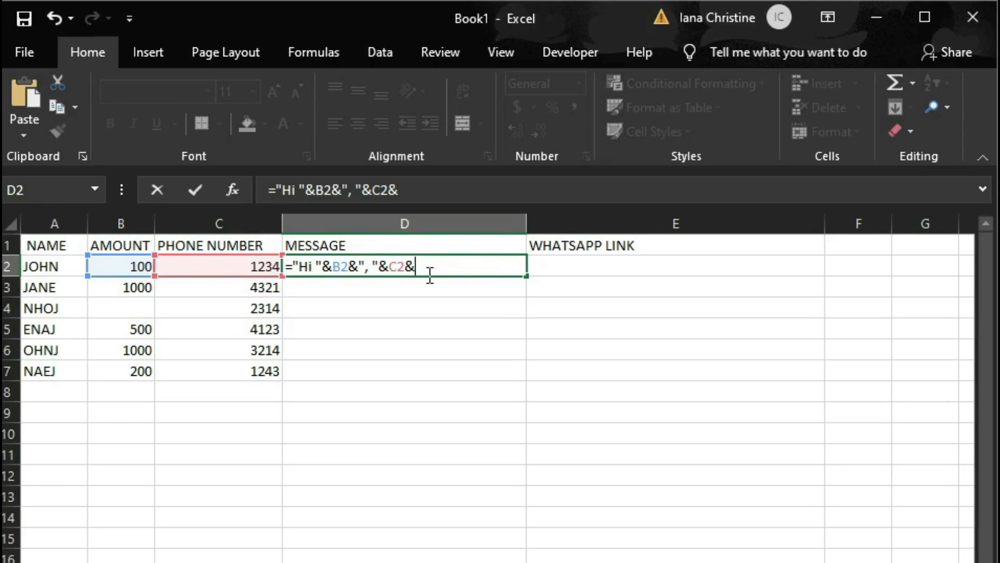
{"action": "type", "text": "\" is due. Please pay ASAP."}
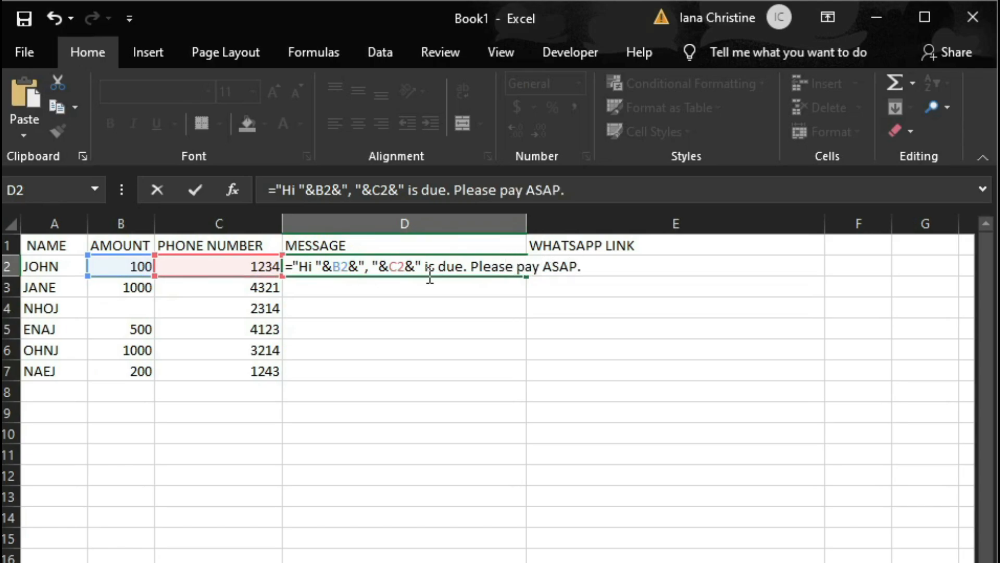
{"action": "type", "text": " \""}
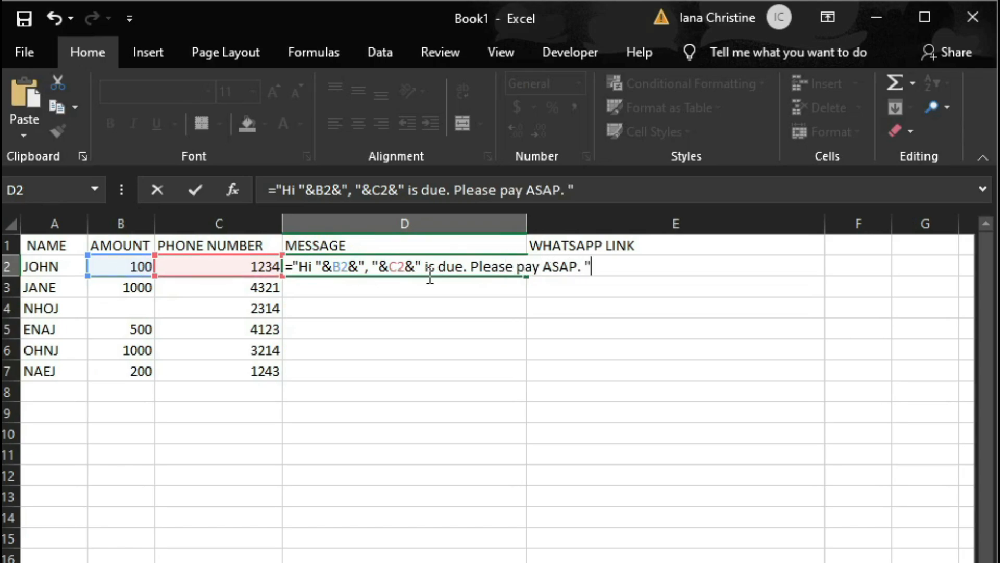
Complete the D2 formula and widen the MESSAGE and WHATSAPP LINK columns together so the message text fits
{"action": "left_click", "coordinate": [523, 226]}
{"action": "left_click_drag", "start_coordinate": [525, 225], "coordinate": [568, 225]}
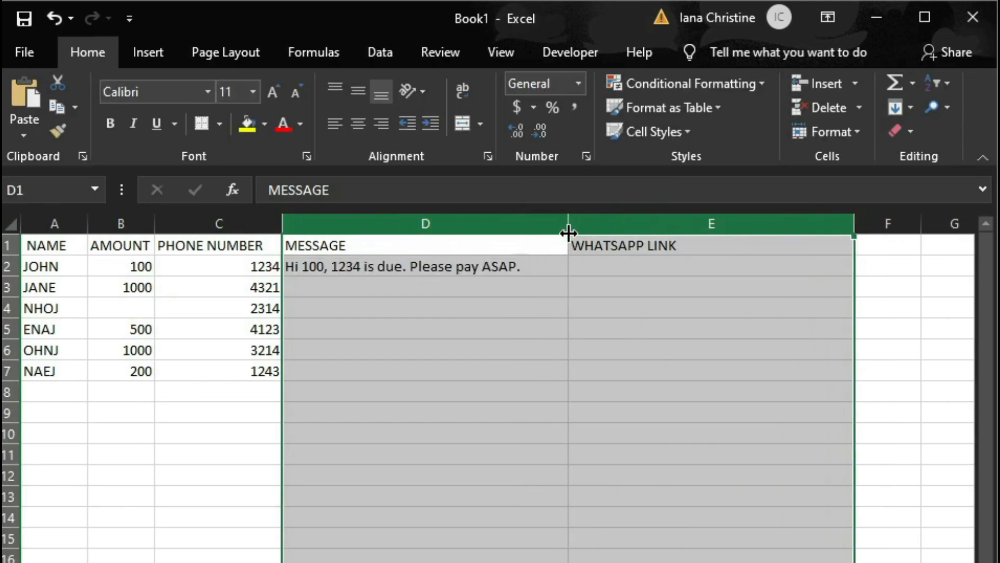
{"action": "left_click", "coordinate": [669, 359]}
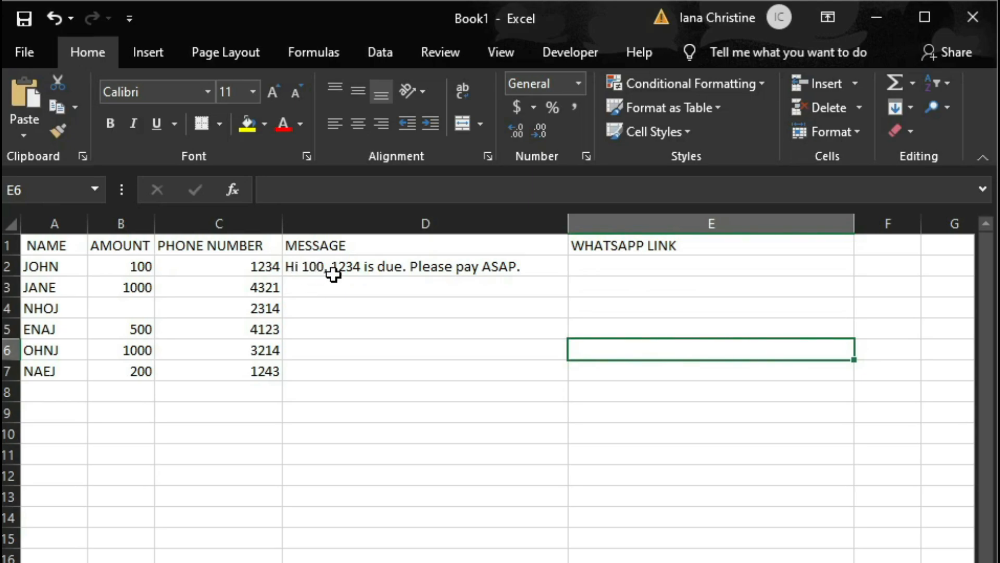
Correct the first reference in the D2 message formula to A2 so the greeting uses the NAME column
{"action": "left_click", "coordinate": [359, 275]}
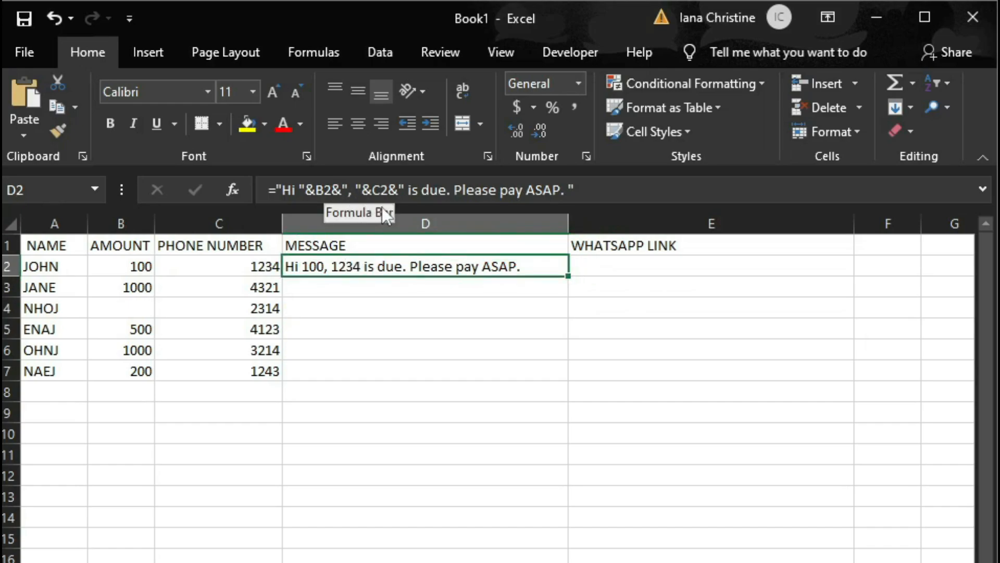
{"action": "left_click", "coordinate": [324, 189]}
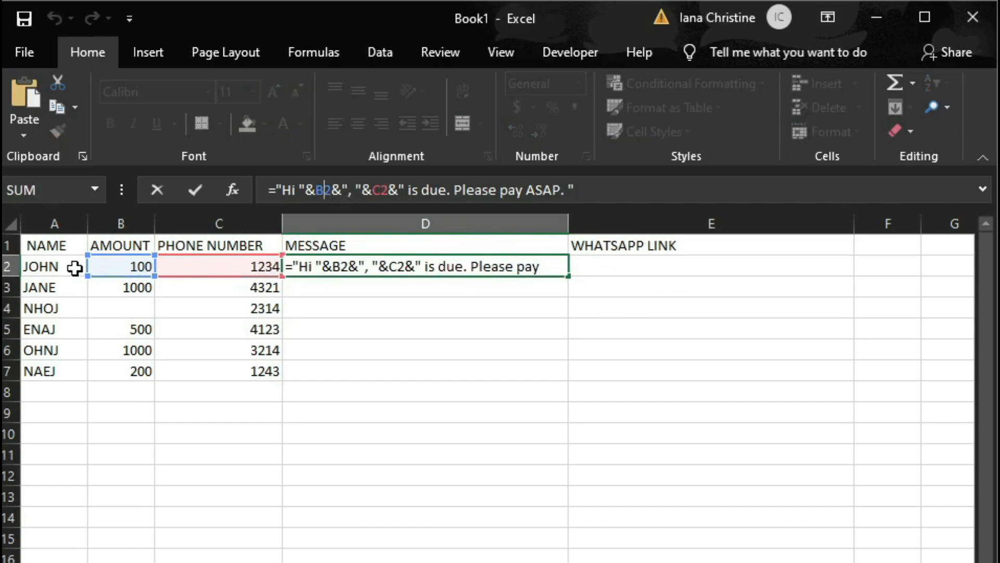
{"action": "left_click", "coordinate": [75, 268]}
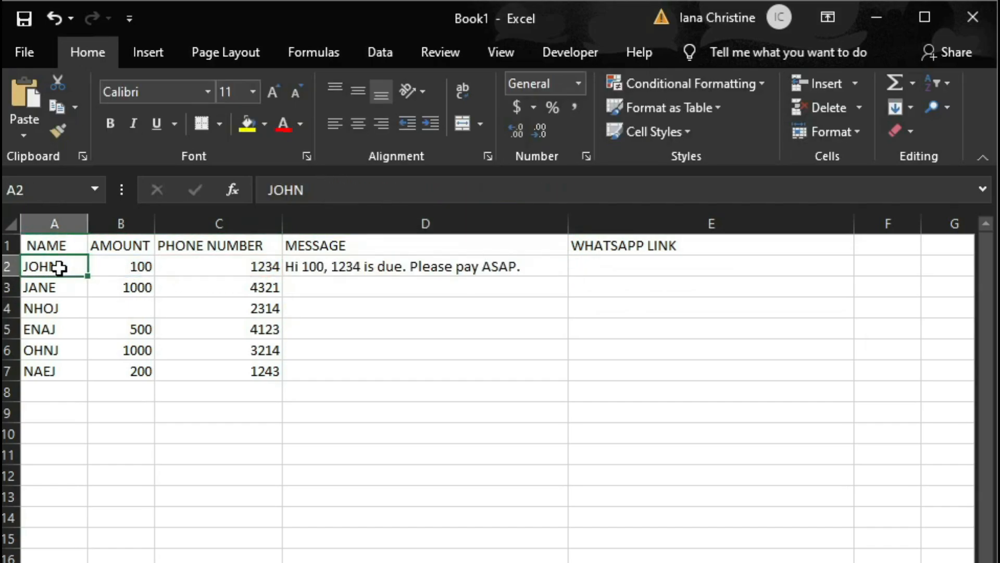
{"action": "left_click", "coordinate": [349, 267]}
{"action": "double_click", "coordinate": [349, 268]}
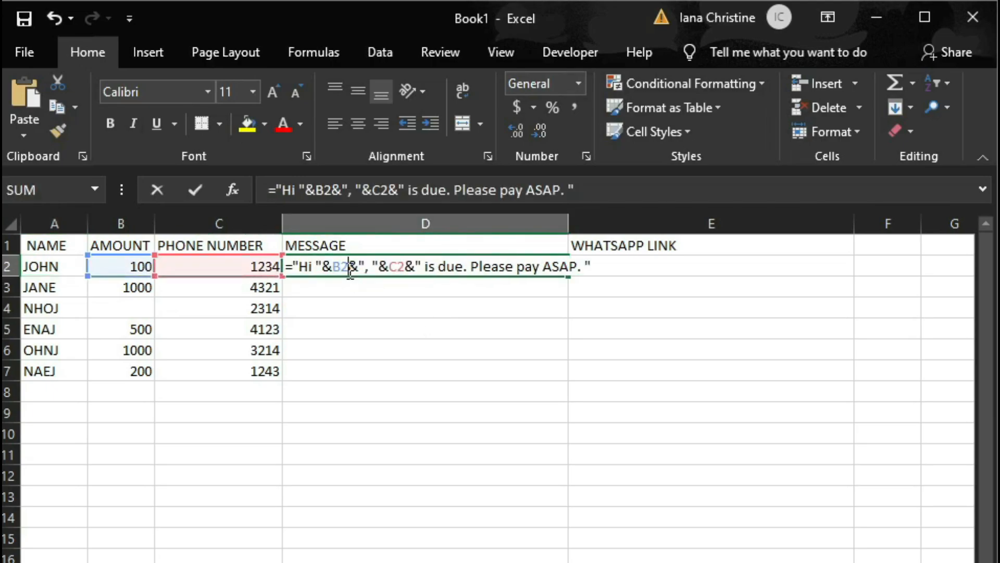
{"action": "key", "text": "Left"}
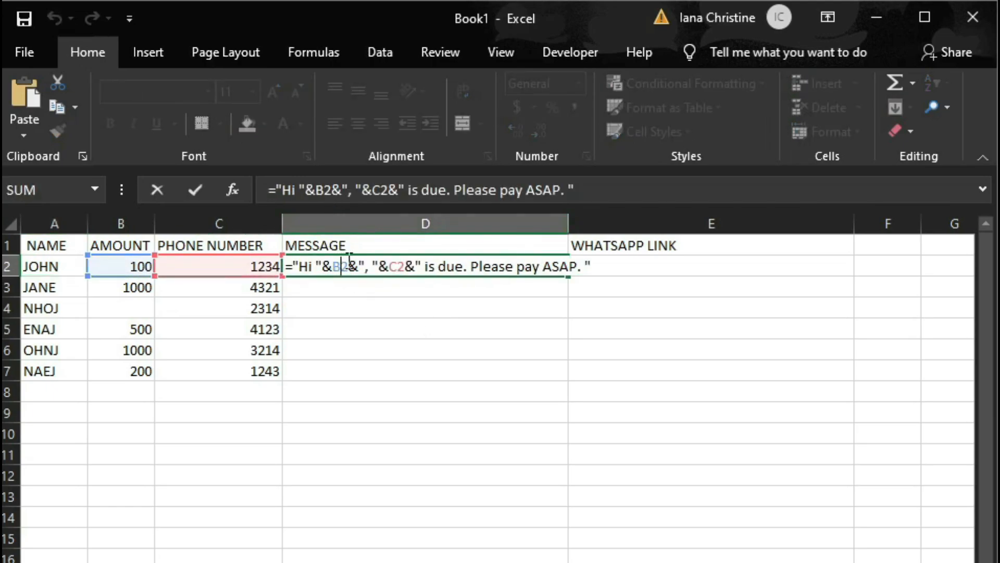
{"action": "key", "text": "BackSpace"}
{"action": "type", "text": "A"}
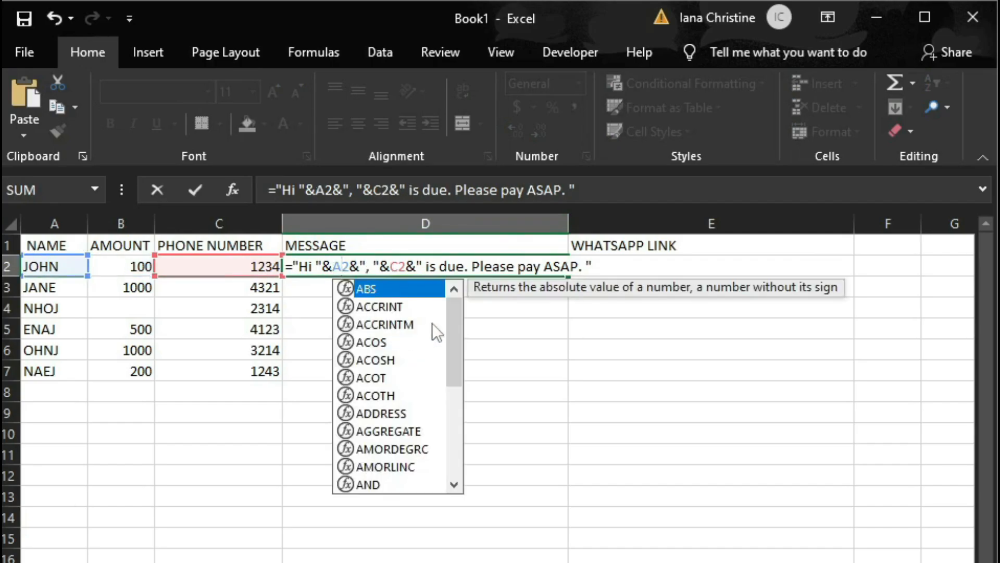
{"action": "left_click", "coordinate": [551, 372]}
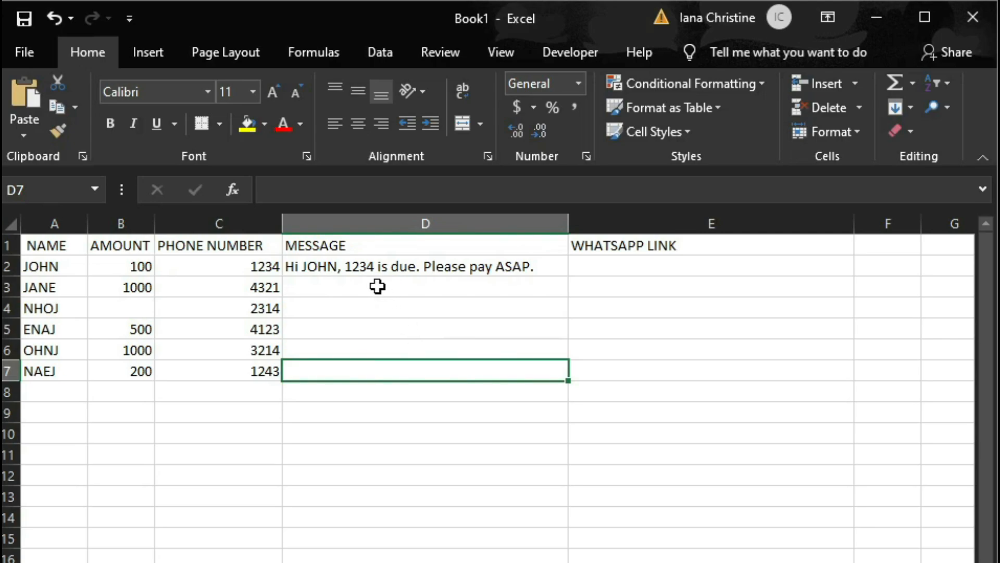
Correct the second reference in the D2 message formula to B2 so the message uses the AMOUNT column
{"action": "left_click", "coordinate": [375, 266]}
{"action": "double_click", "coordinate": [371, 268]}
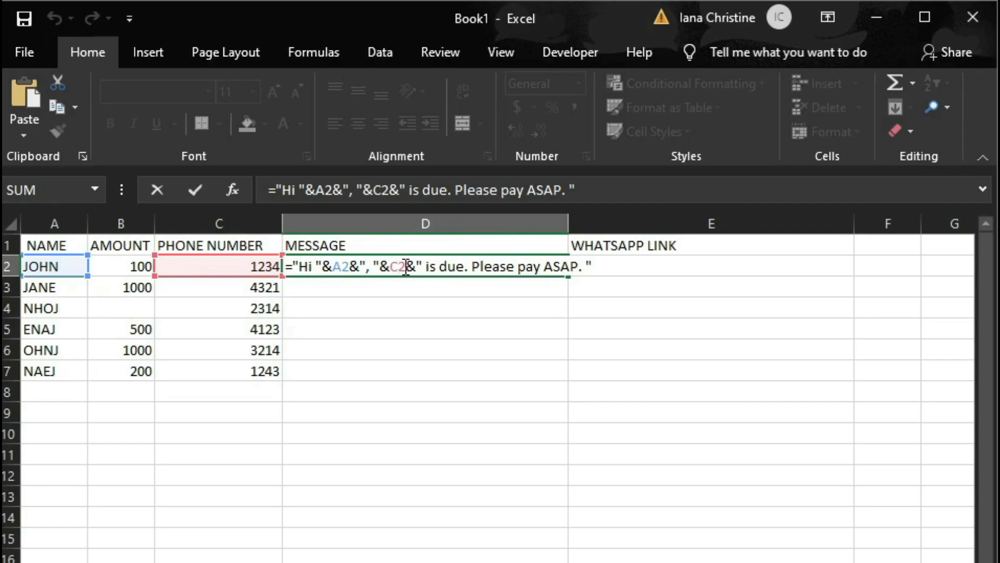
{"action": "left_click_drag", "start_coordinate": [399, 266], "coordinate": [391, 266]}
{"action": "type", "text": "B"}
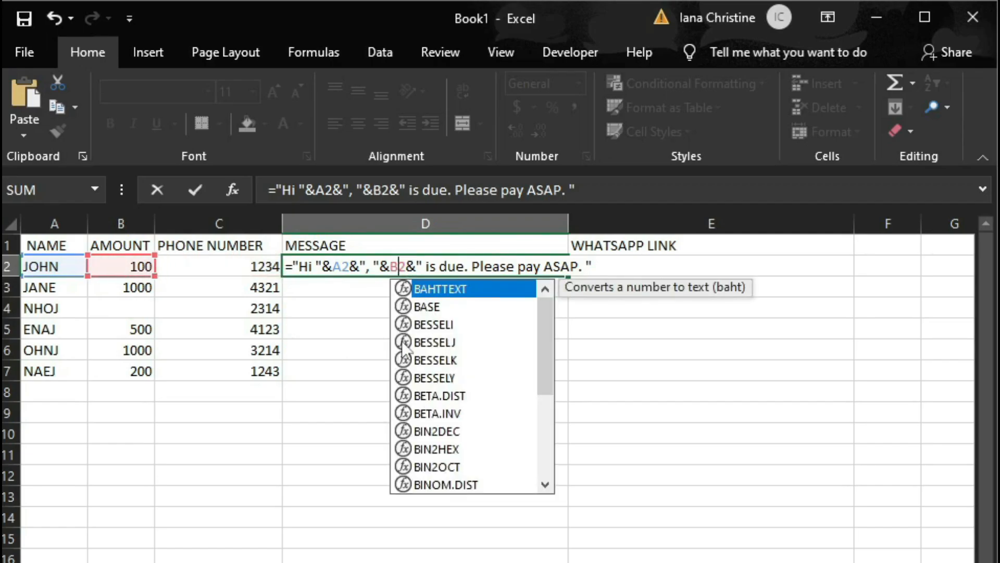
{"action": "left_click", "coordinate": [348, 507]}
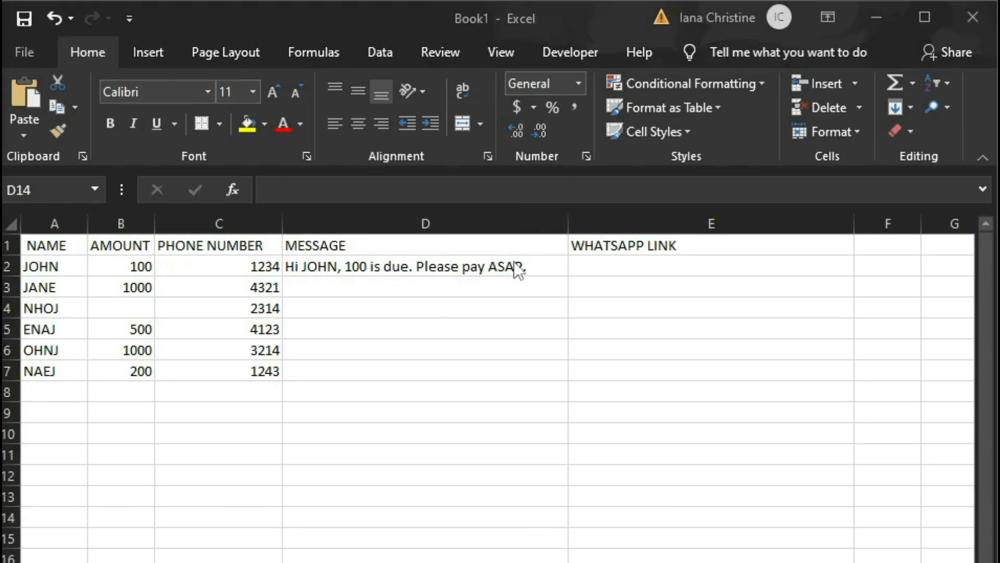
Fill the D2 message formula down the MESSAGE column through D7
{"action": "left_click", "coordinate": [535, 270]}
{"action": "key", "text": "ctrl+a"}
{"action": "left_click", "coordinate": [566, 299]}
{"action": "left_click", "coordinate": [563, 268]}
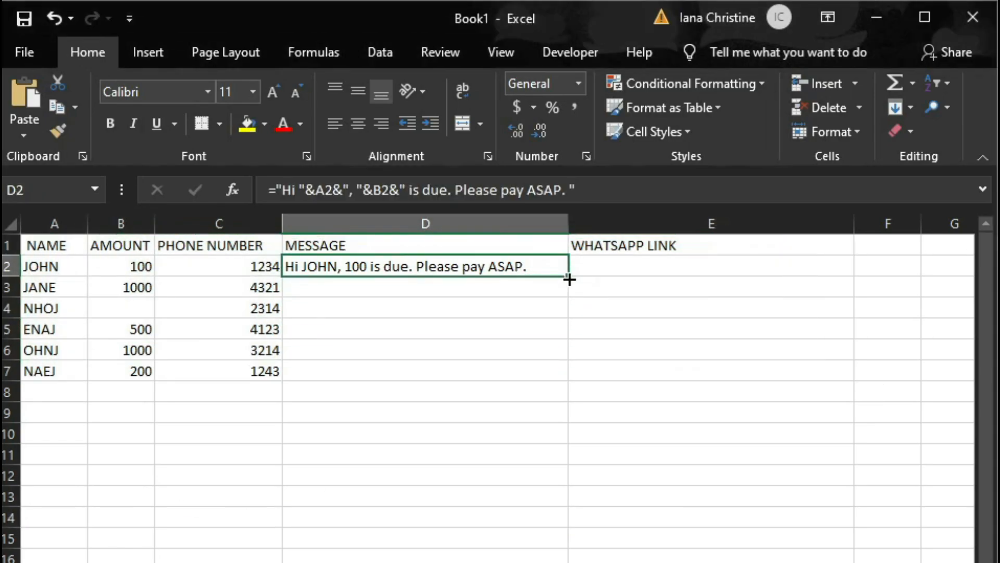
{"action": "key", "text": "ctrl+c"}
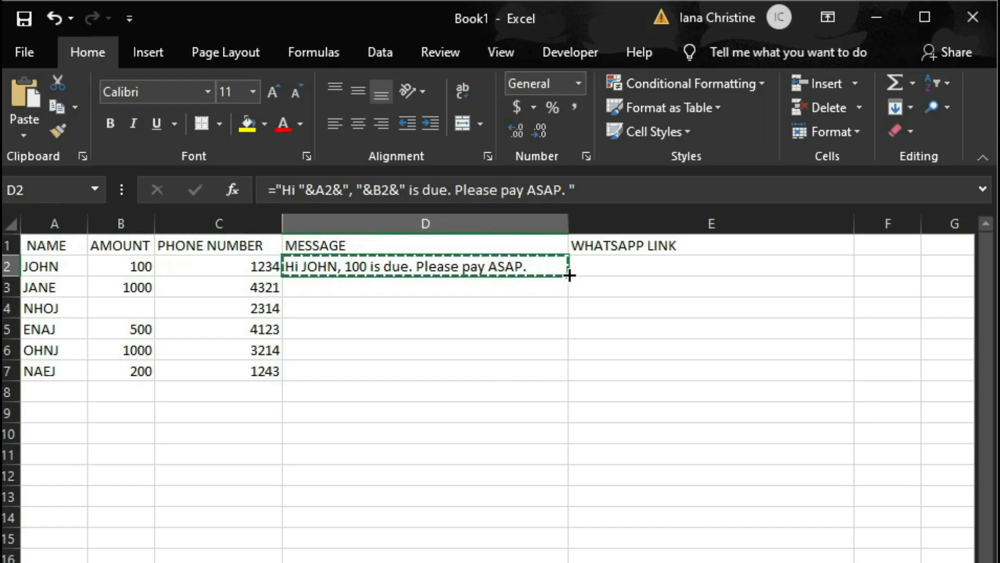
{"action": "left_click_drag", "start_coordinate": [570, 272], "coordinate": [566, 387]}
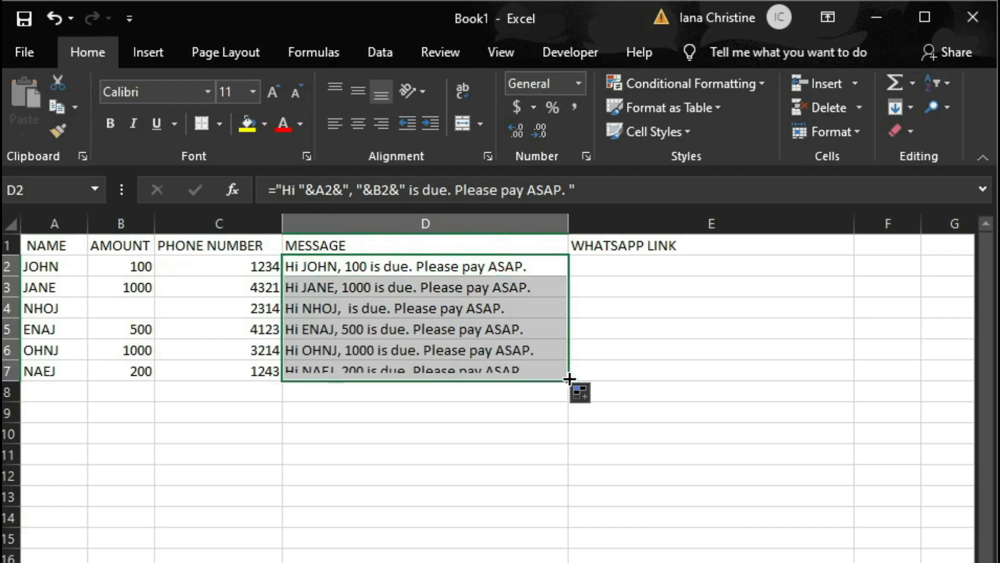
{"action": "left_click", "coordinate": [662, 561]}
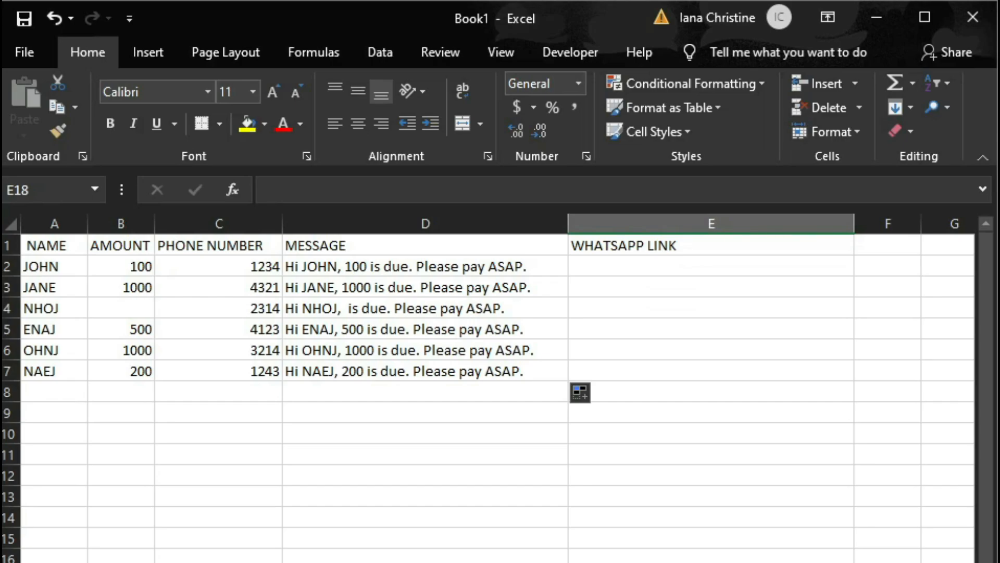
{"action": "left_click", "coordinate": [609, 270]}
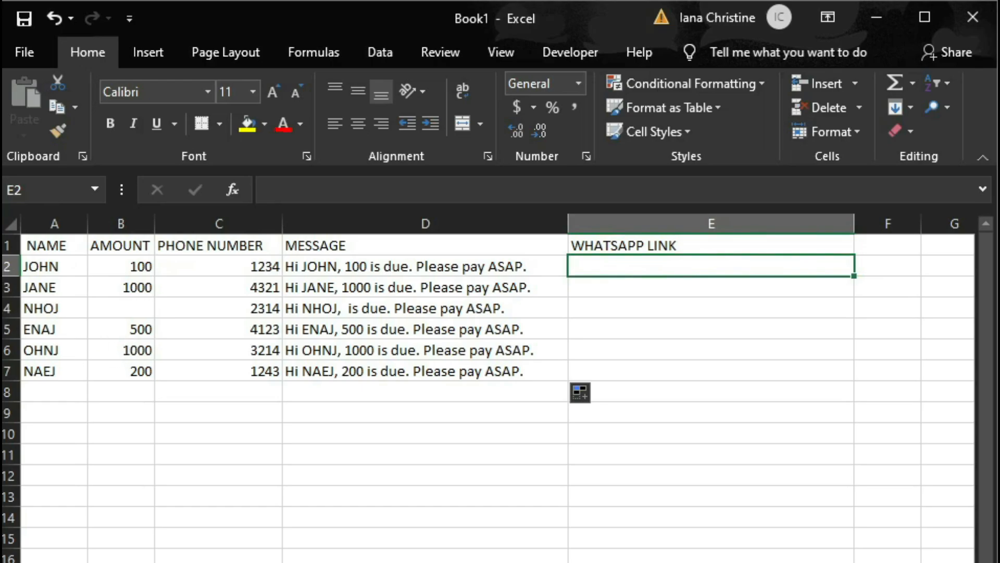
{"action": "double_click", "coordinate": [608, 270]}
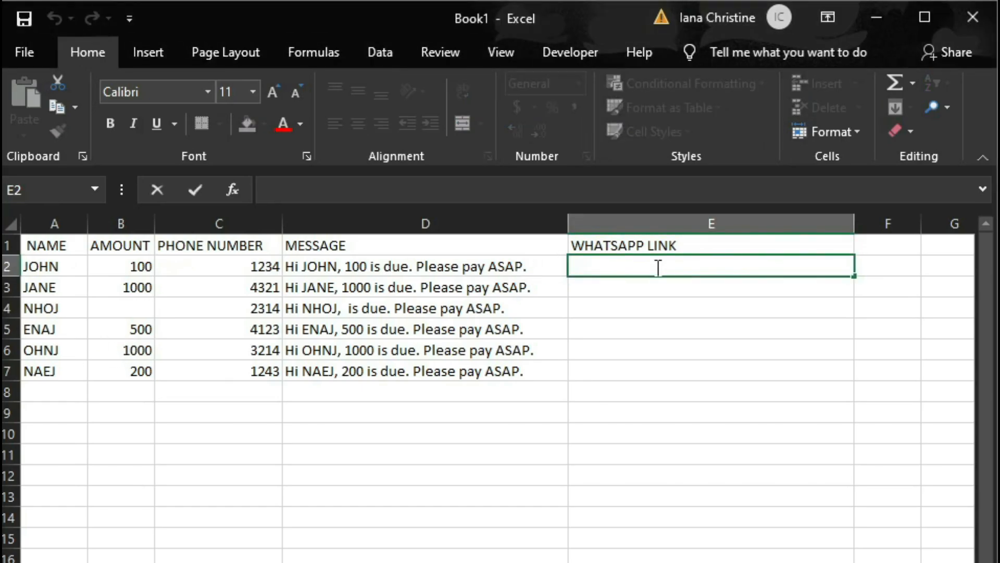
{"action": "type", "text": "=HYPERLIK"}
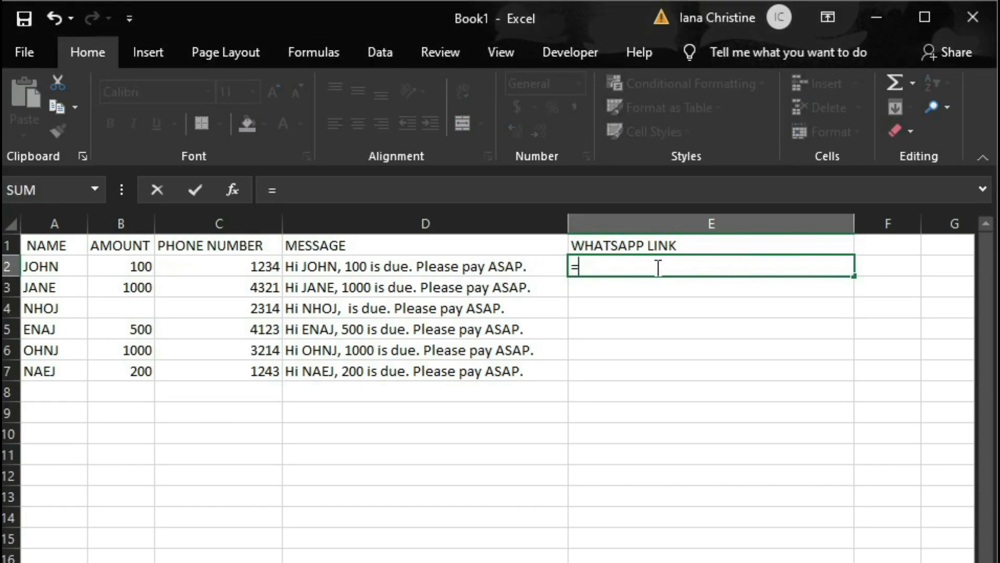
{"action": "key", "text": "BackSpace"}
{"action": "key", "text": "BackSpace"}
{"action": "key", "text": "BackSpace"}
{"action": "key", "text": "BackSpace"}
{"action": "key", "text": "BackSpace"}
{"action": "key", "text": "BackSpace"}
{"action": "key", "text": "BackSpace"}
{"action": "key", "text": "BackSpace"}
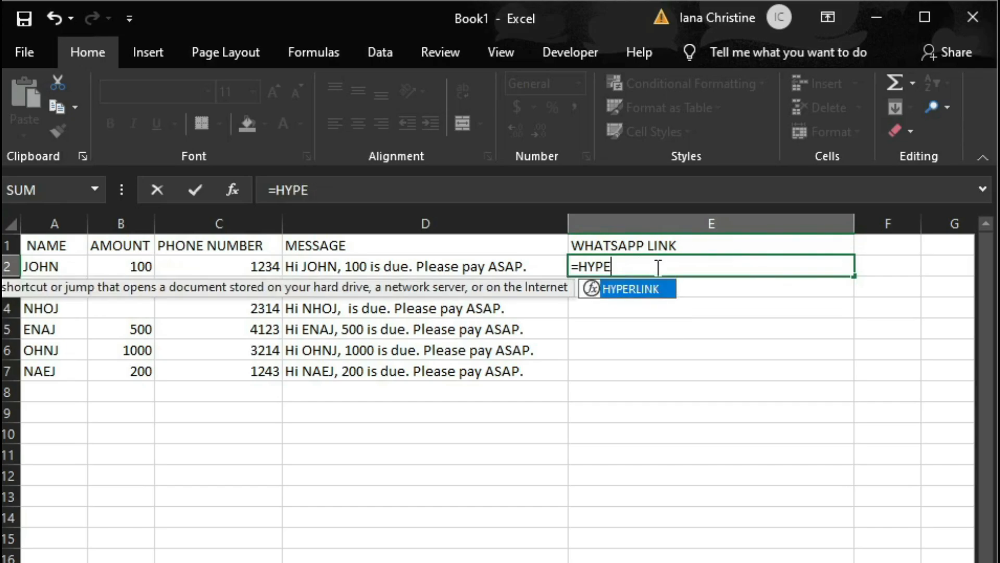
{"action": "type", "text": "hyper"}
{"action": "key", "text": "Return"}
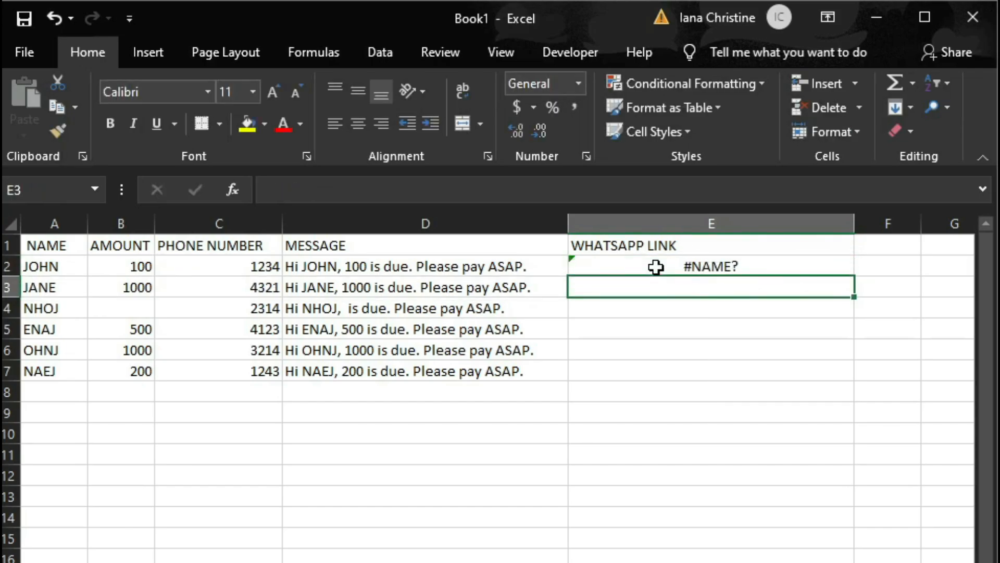
{"action": "left_click", "coordinate": [655, 267]}
{"action": "key", "text": "Delete"}
Replace the content of E2 with the start of a HYPERLINK function, up to its opening parenthesis
{"action": "type", "text": "=h"}
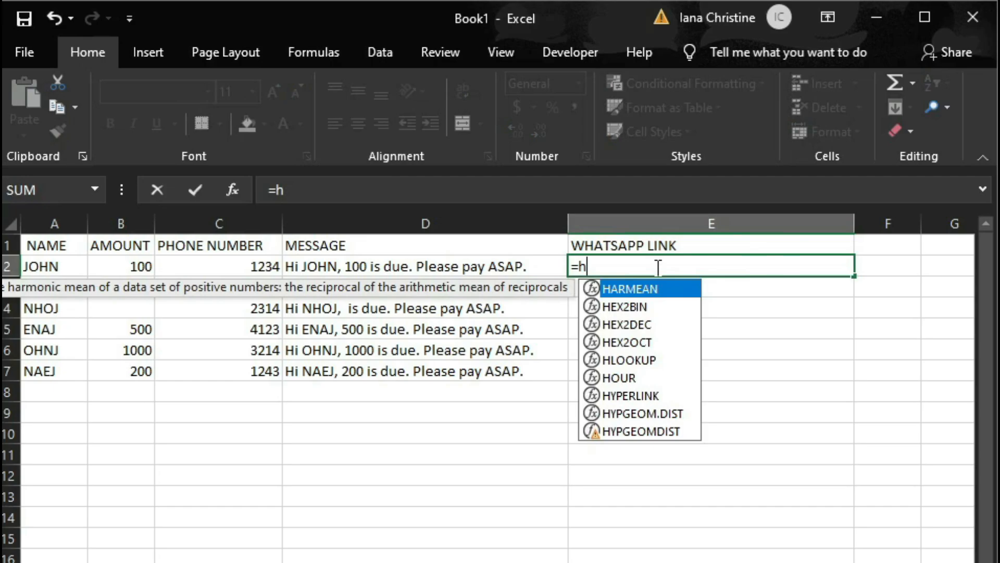
{"action": "type", "text": "yperlink("}
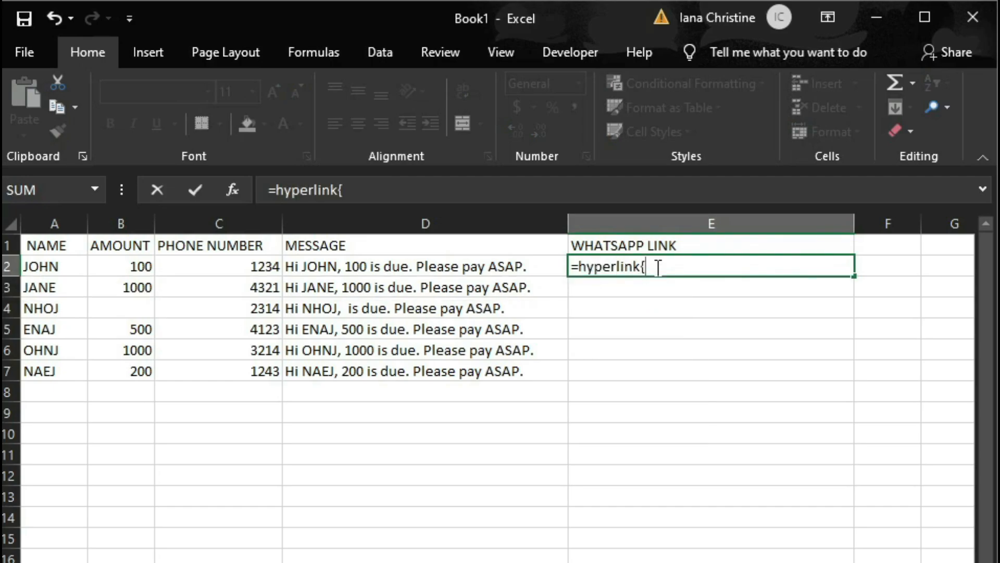
{"action": "key", "text": "BackSpace"}
{"action": "type", "text": "("}
{"action": "key", "text": "BackSpace"}
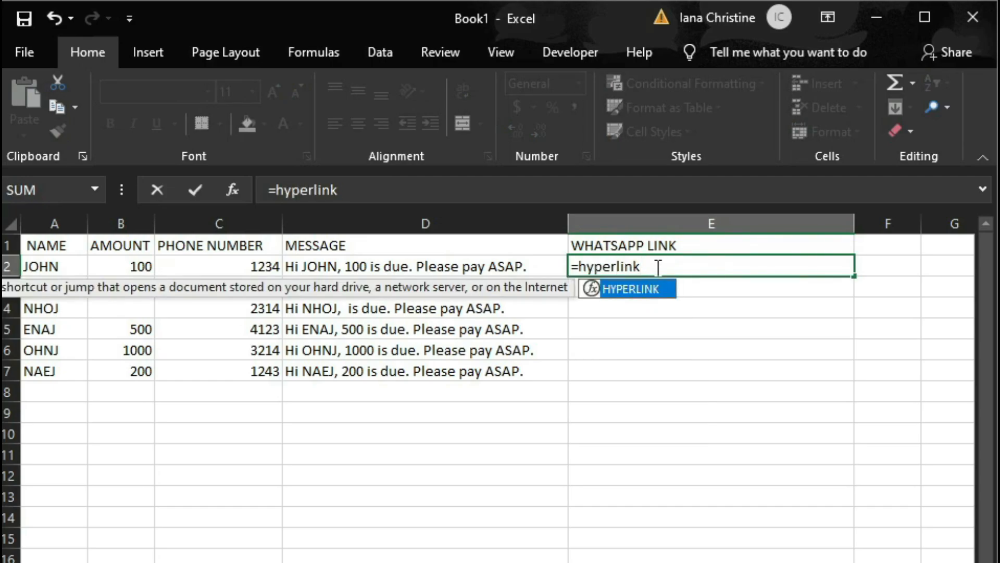
{"action": "type", "text": "("}
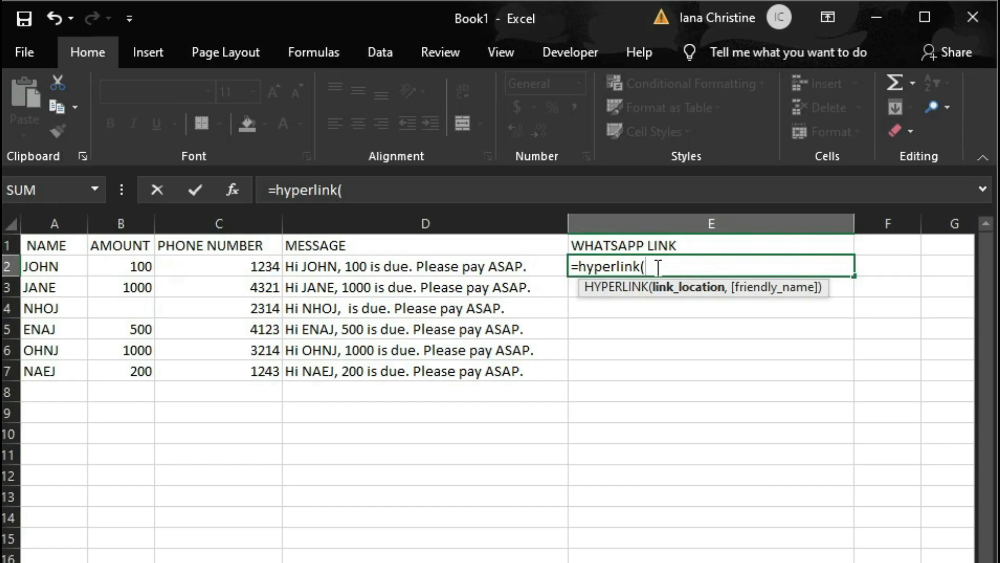
{"action": "type", "text": "\"https:"}
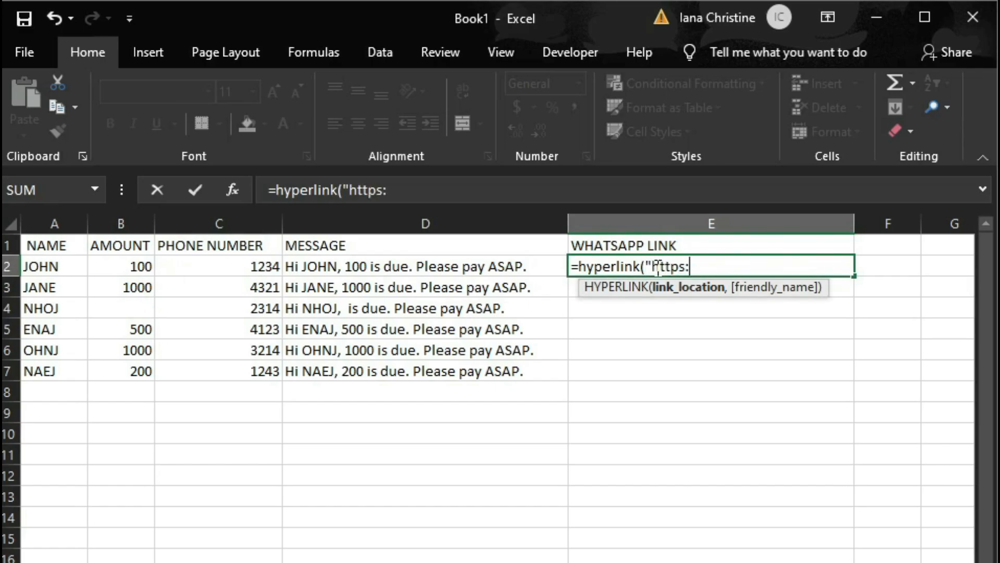
{"action": "type", "text": "//web.whha"}
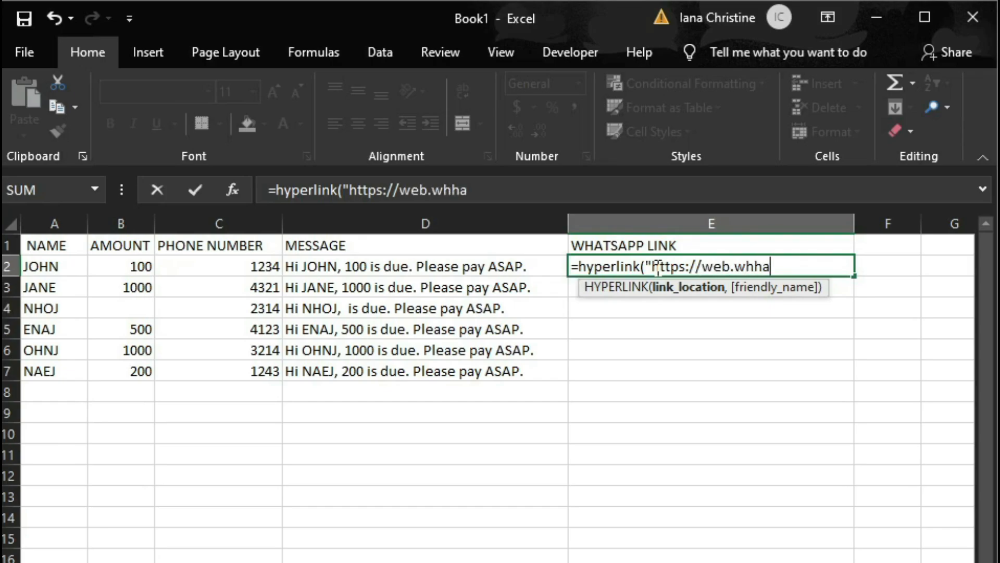
{"action": "key", "text": "BackSpace"}
{"action": "key", "text": "BackSpace"}
{"action": "type", "text": "atsapp"}
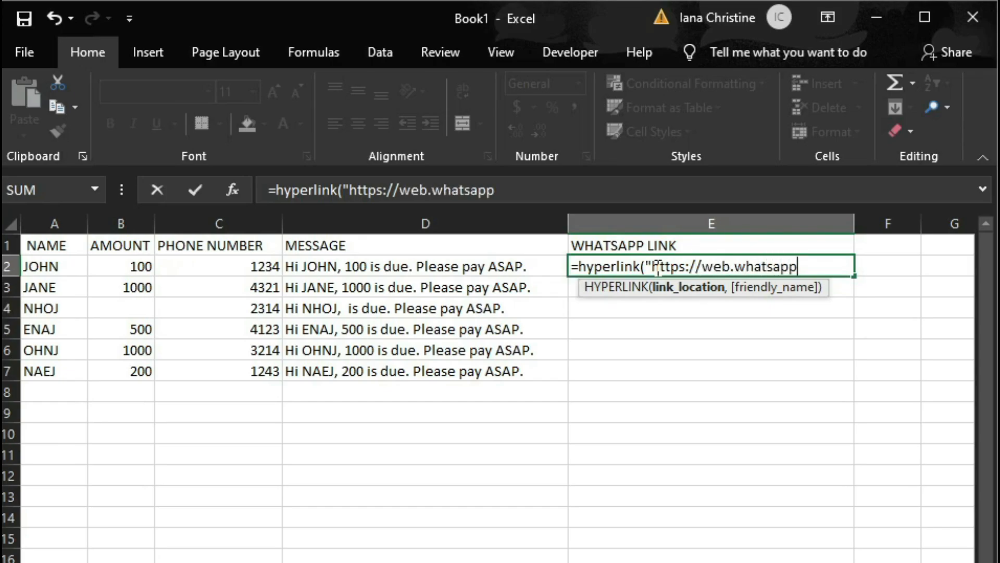
{"action": "type", "text": ".com/"}
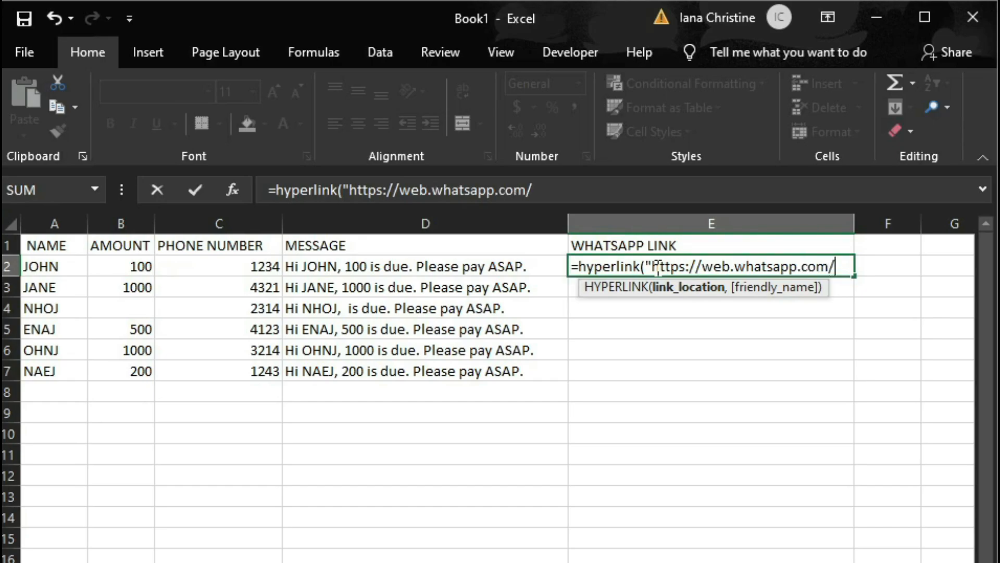
{"action": "type", "text": "send?phone"}
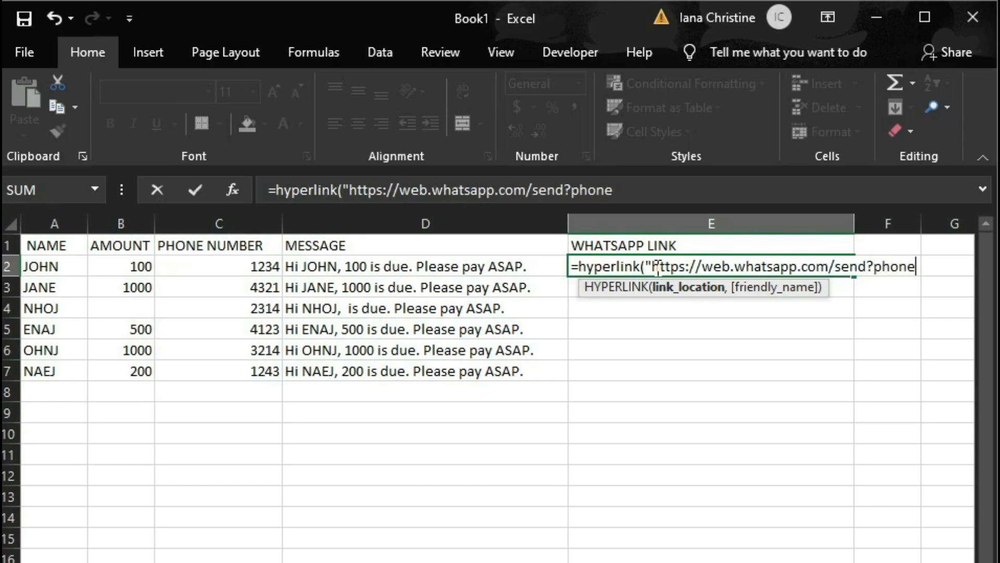
{"action": "type", "text": "=\"&"}
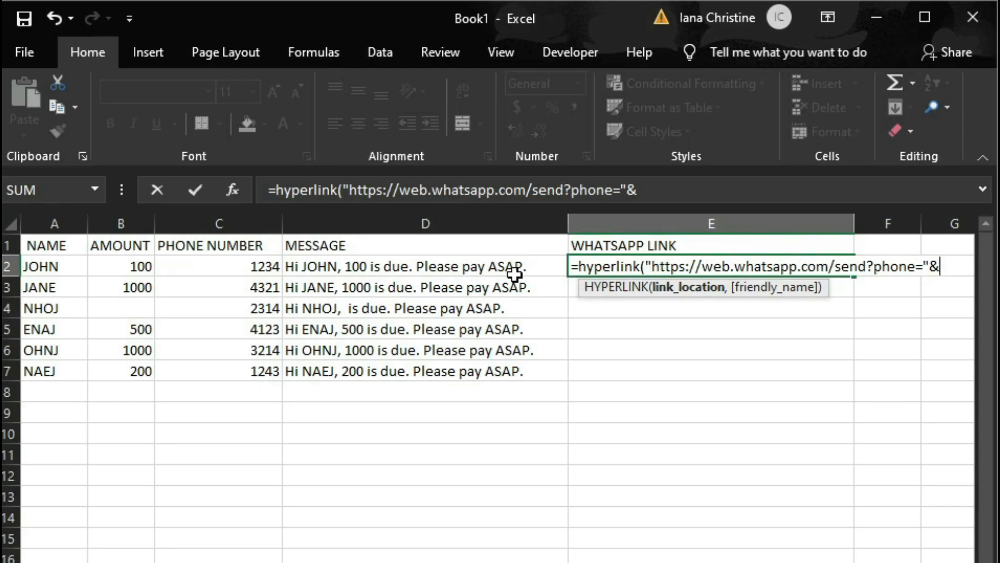
Extend the E2 link location with a reference to D2 followed by &"&text="&
{"action": "left_click", "coordinate": [437, 270]}
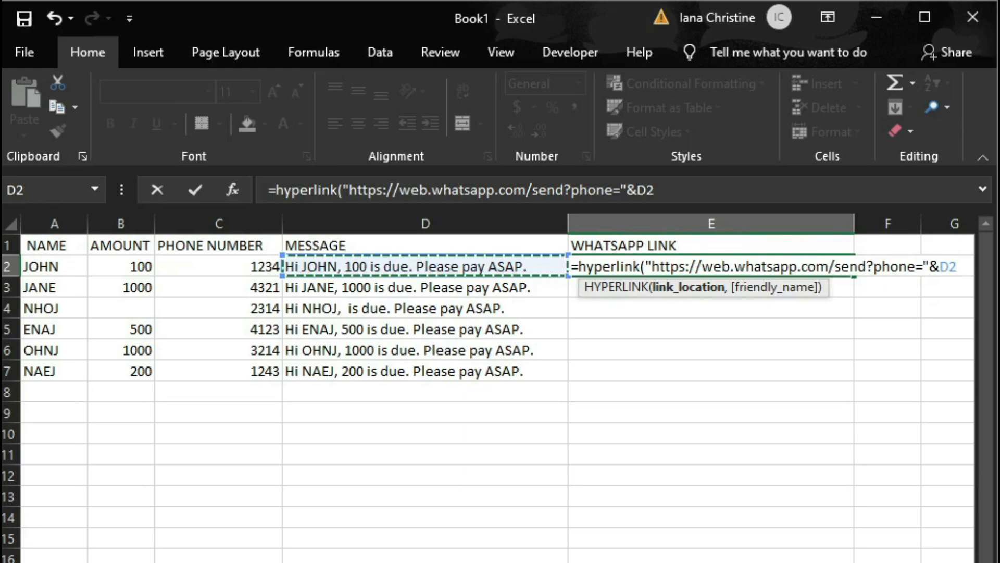
{"action": "scroll", "coordinate": [567, 266], "scroll_direction": "down", "scroll_amount": 2}
{"action": "scroll", "coordinate": [750, 493], "scroll_direction": "up", "scroll_amount": 2}
{"action": "scroll", "coordinate": [750, 493], "scroll_direction": "right", "scroll_amount": 1}
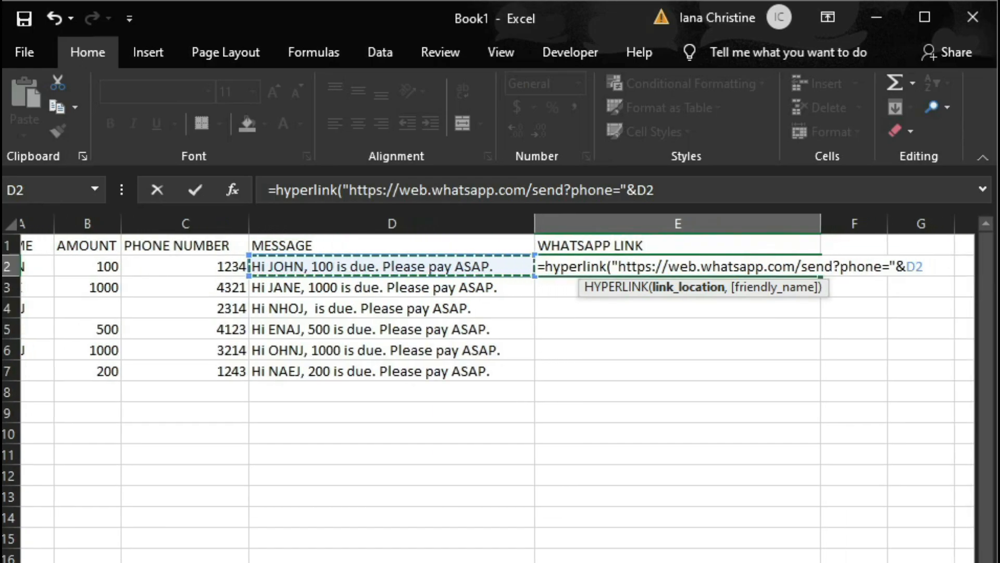
{"action": "left_click", "coordinate": [893, 266]}
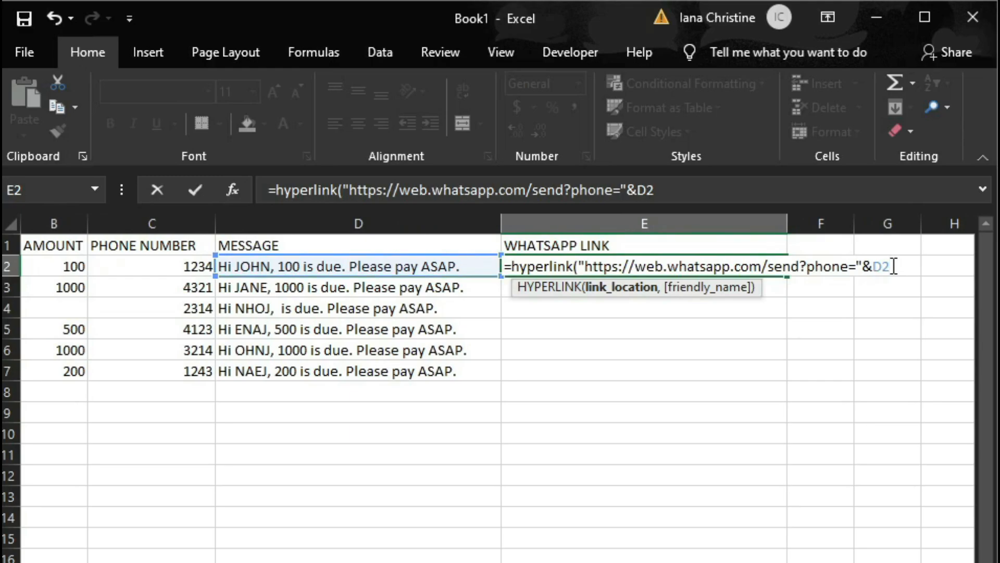
{"action": "type", "text": "&\"&"}
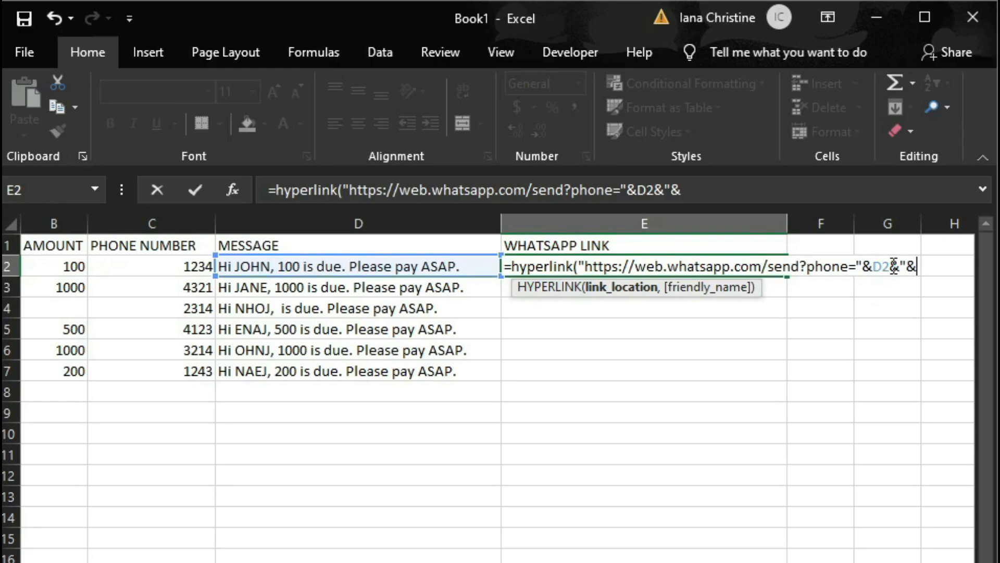
{"action": "type", "text": "text="}
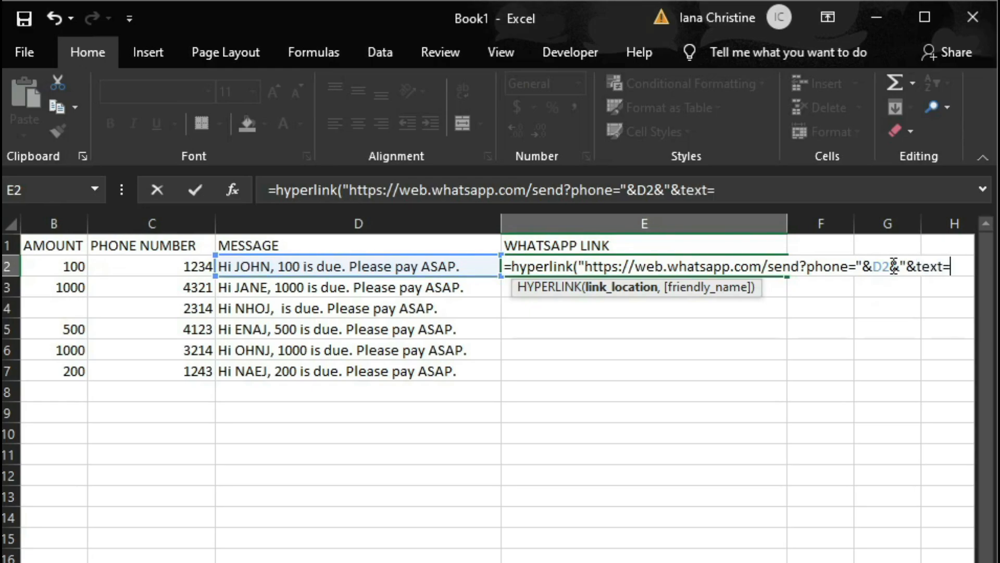
{"action": "type", "text": "\"&"}
Try to append a reference to C2 after the text parameter and enter the E2 formula
{"action": "left_click", "coordinate": [199, 263]}
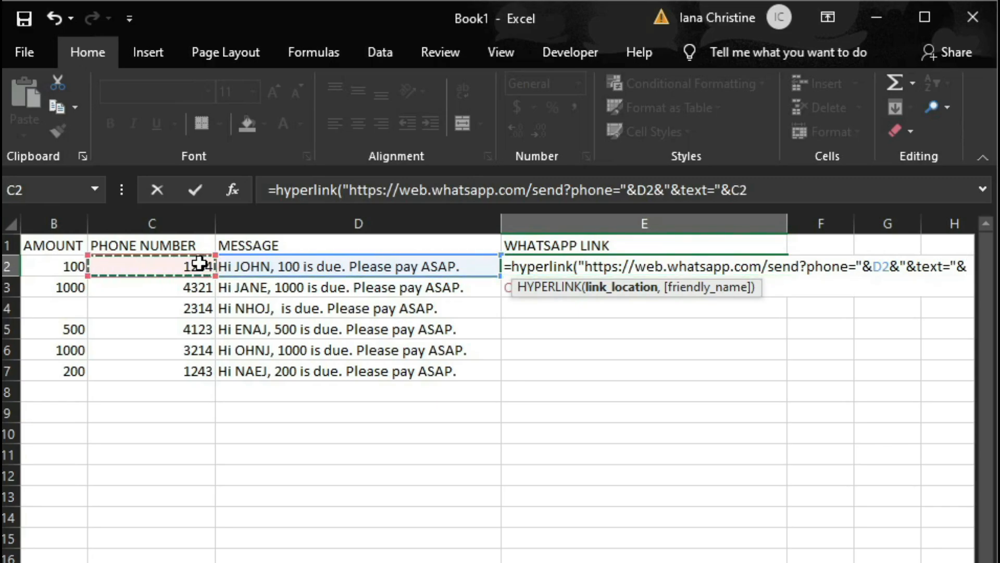
{"action": "scroll", "coordinate": [498, 396], "scroll_direction": "right", "scroll_amount": 1}
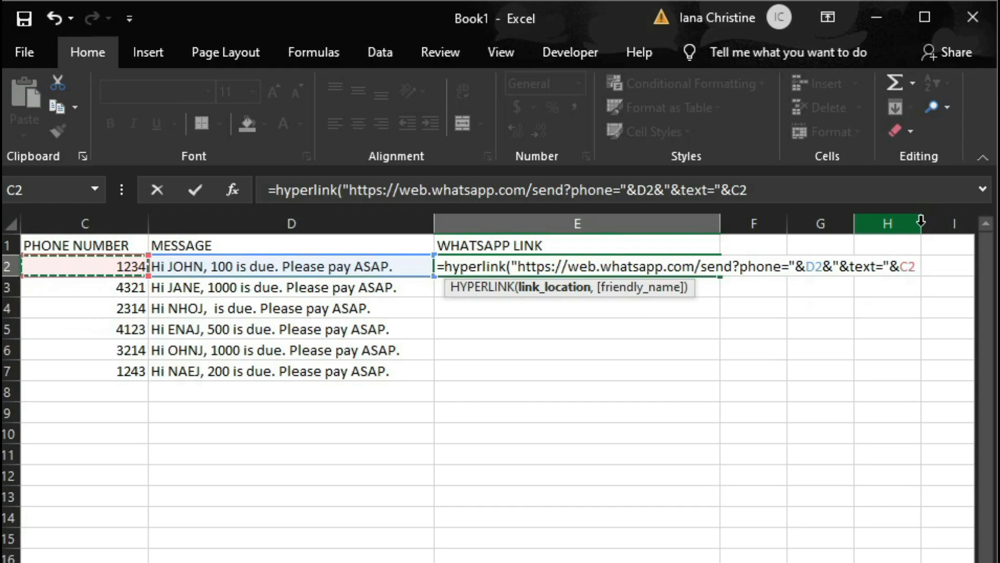
{"action": "left_click_drag", "start_coordinate": [921, 222], "coordinate": [893, 232]}
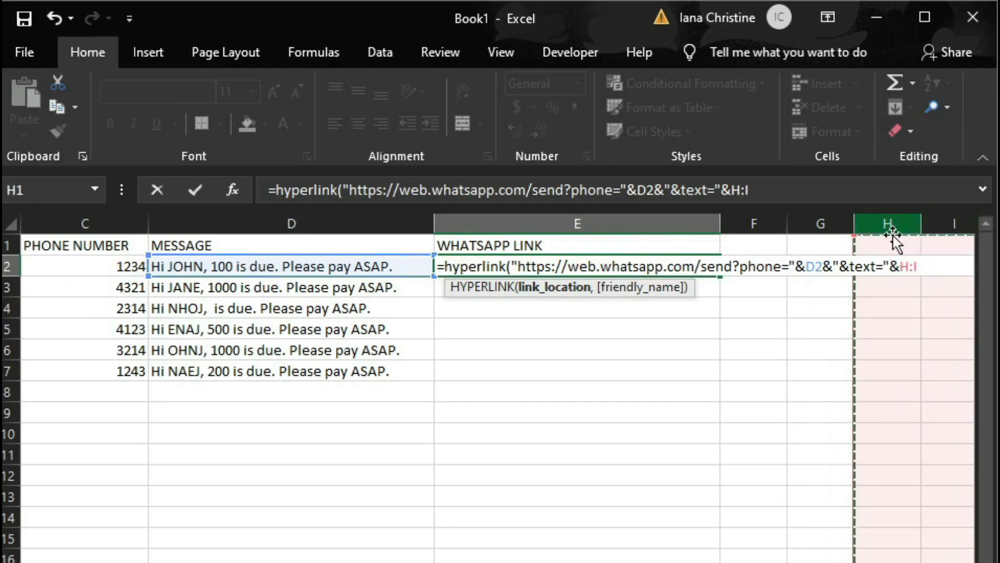
{"action": "left_click", "coordinate": [909, 268]}
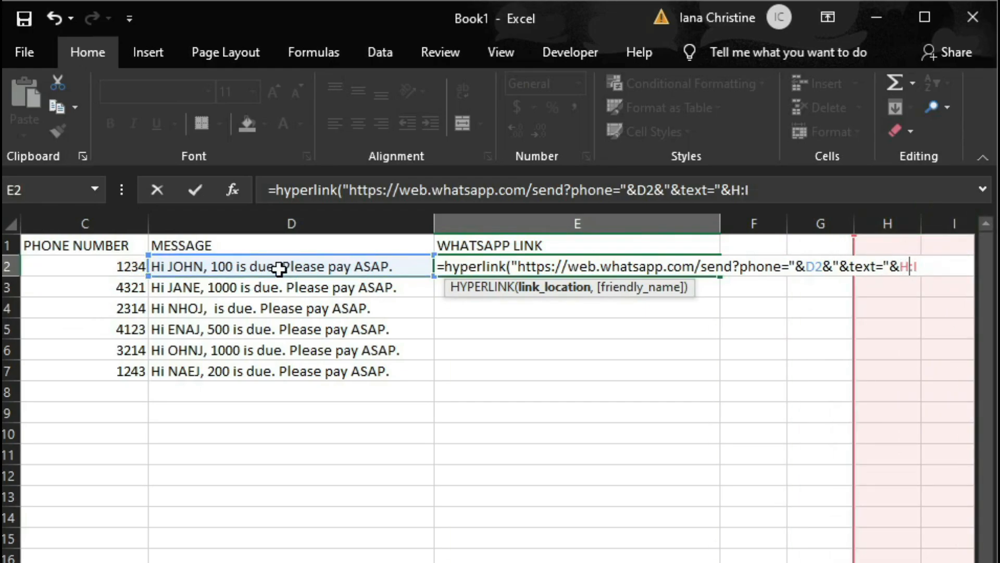
{"action": "left_click", "coordinate": [130, 261]}
{"action": "left_click", "coordinate": [651, 277]}
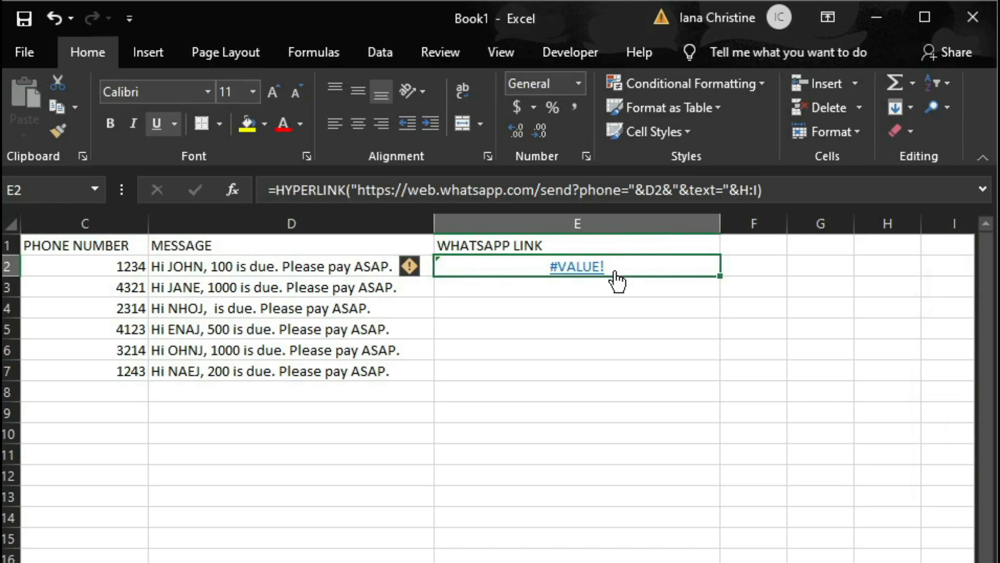
{"action": "left_click", "coordinate": [740, 190]}
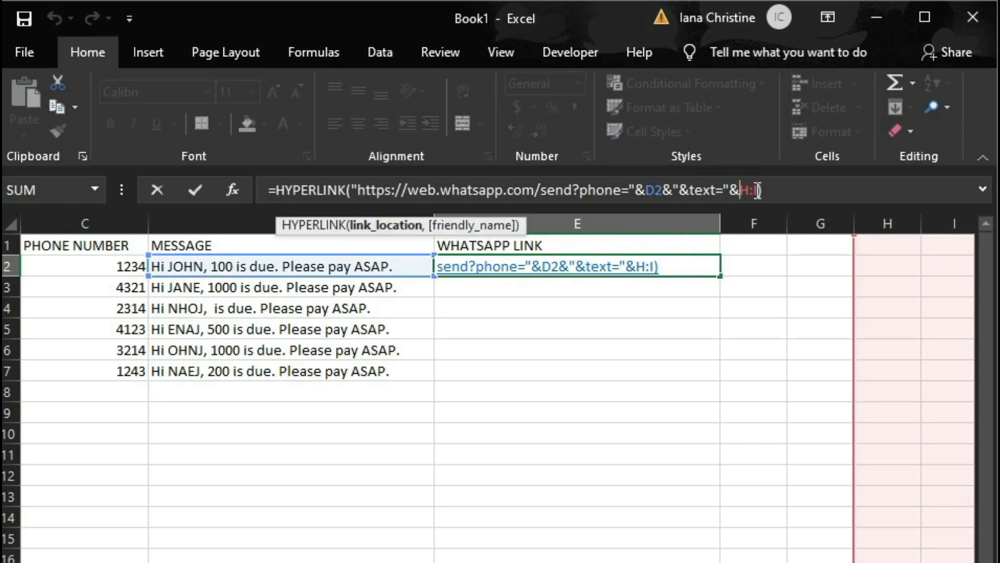
{"action": "double_click", "coordinate": [656, 267]}
{"action": "left_click", "coordinate": [136, 264]}
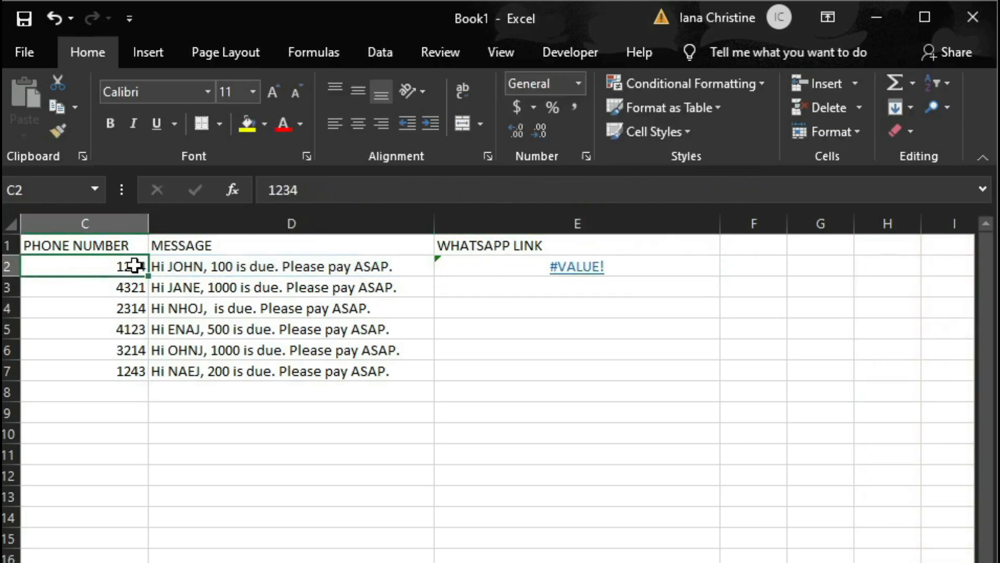
{"action": "left_click", "coordinate": [573, 263]}
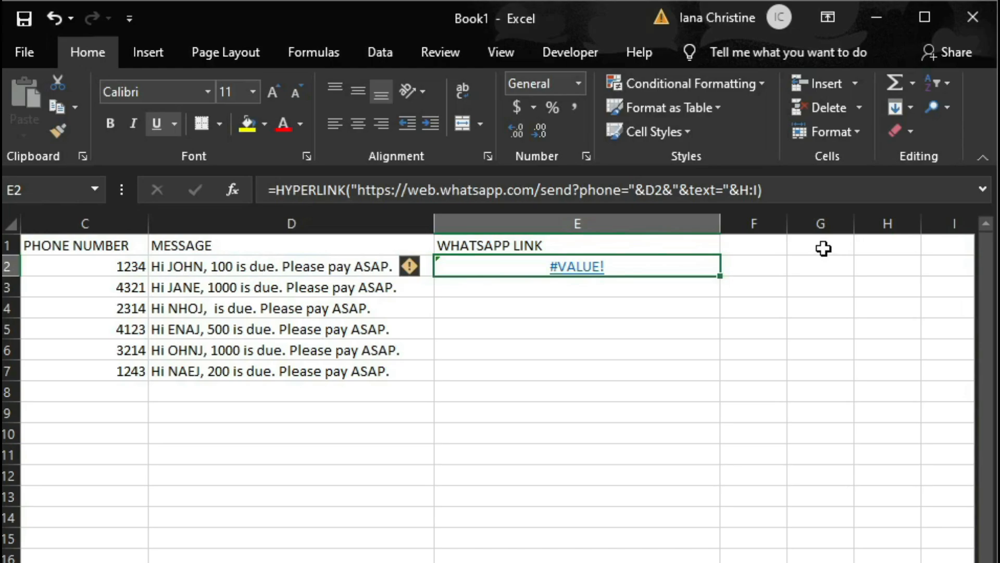
Replace the H:I reference after the text parameter in the E2 formula with E3
{"action": "left_click", "coordinate": [750, 190]}
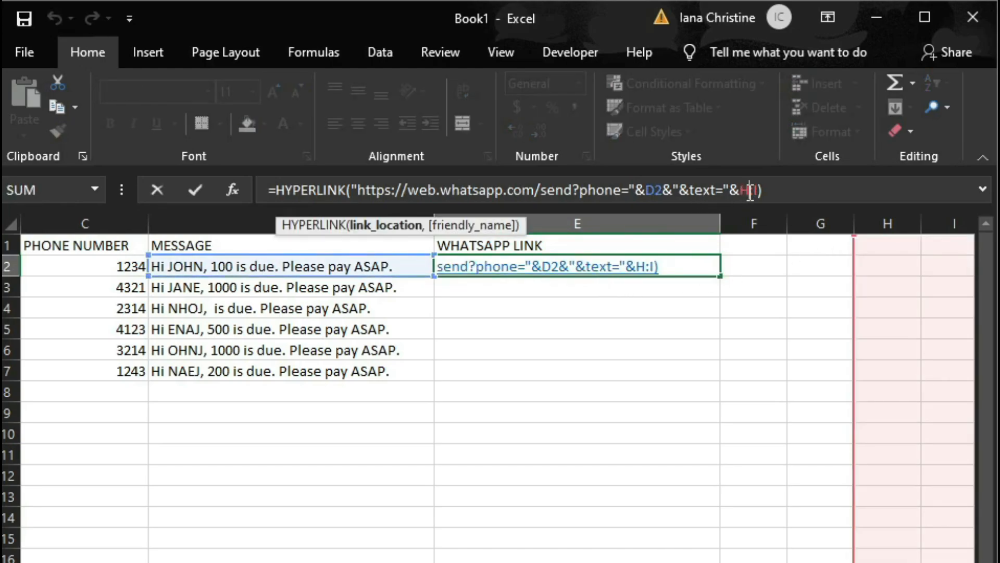
{"action": "left_click", "coordinate": [743, 193]}
{"action": "key", "text": "Delete"}
{"action": "type", "text": "E3"}
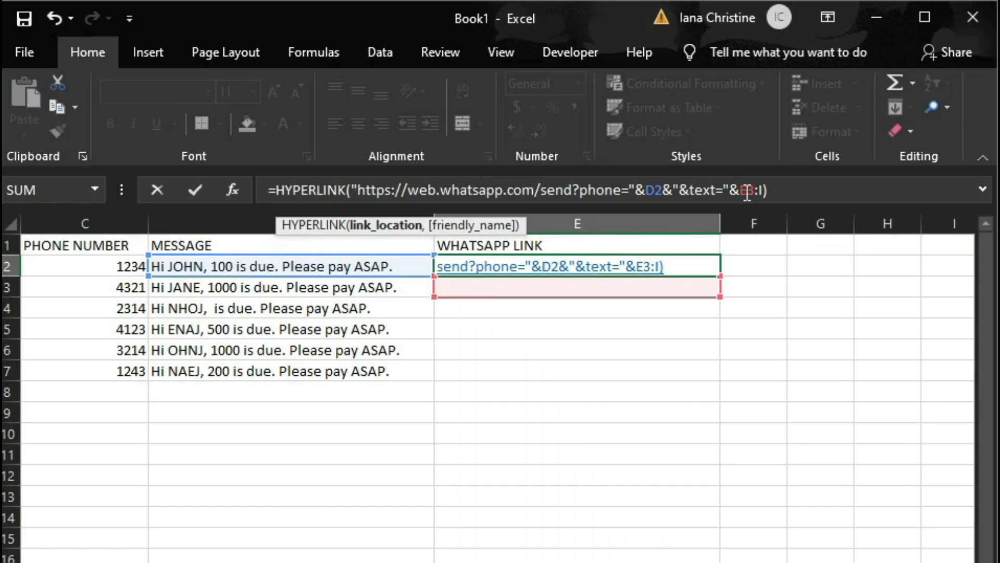
{"action": "key", "text": "Right"}
{"action": "key", "text": "Right"}
{"action": "key", "text": "BackSpace"}
{"action": "key", "text": "BackSpace"}
{"action": "key", "text": "BackSpace"}
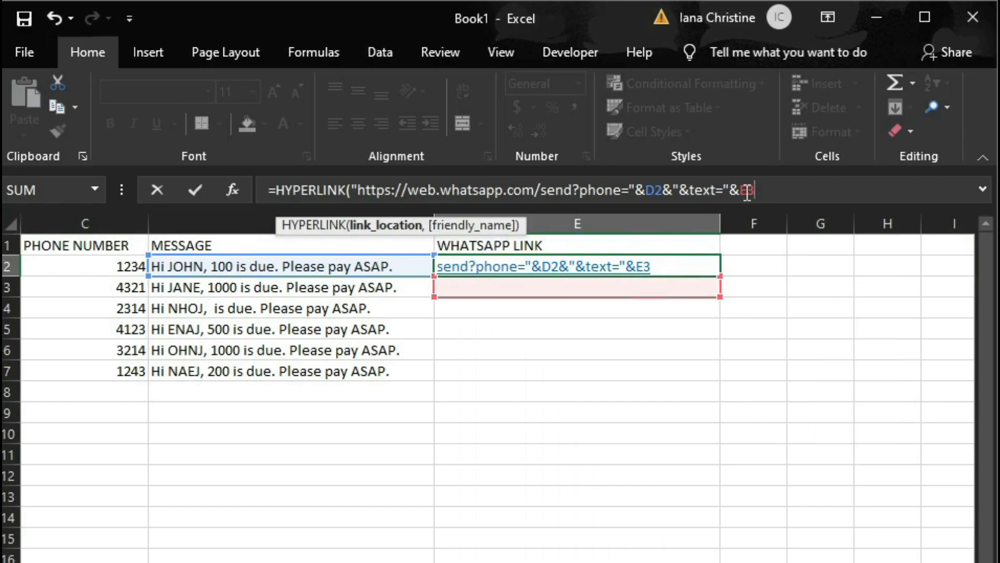
Add "Send Message" as the friendly name in the E2 HYPERLINK formula and enter the completed formula
{"action": "type", "text": ","}
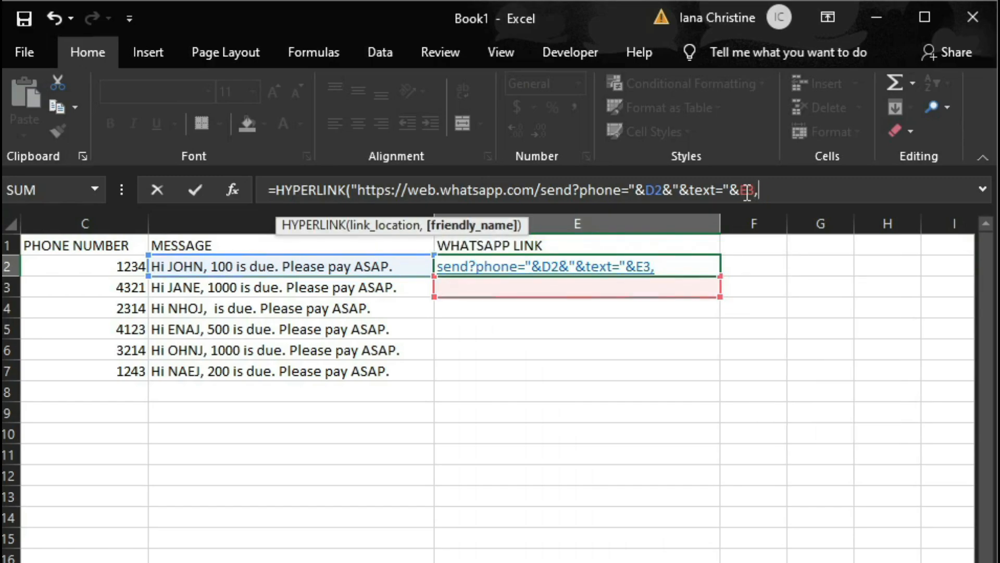
{"action": "type", "text": "\"Send Messag"}
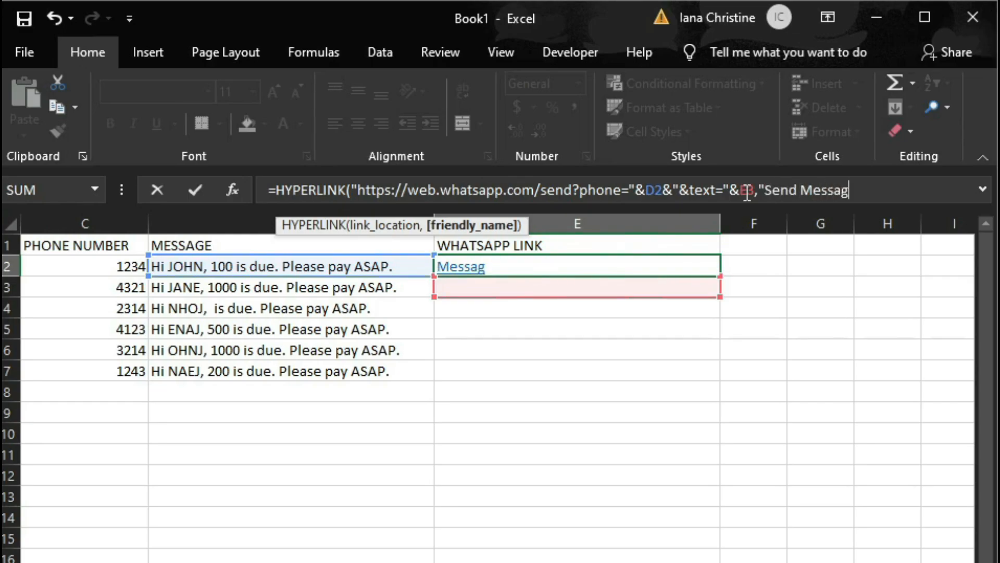
{"action": "type", "text": "e\")"}
{"action": "left_click", "coordinate": [844, 389]}
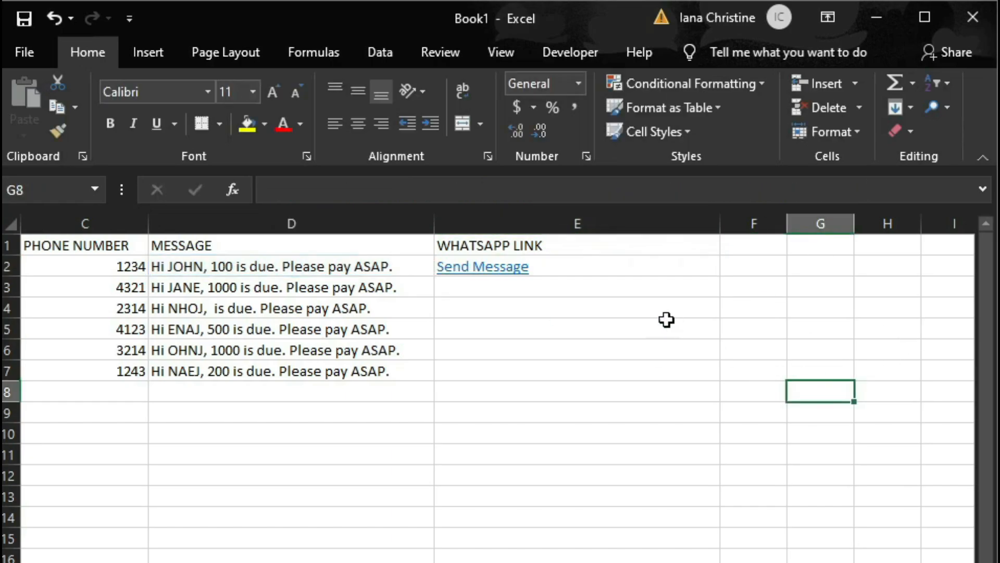
Follow the E2 link once, and fill its formula down the WHATSAPP LINK column through E7
{"action": "left_click", "coordinate": [485, 267]}
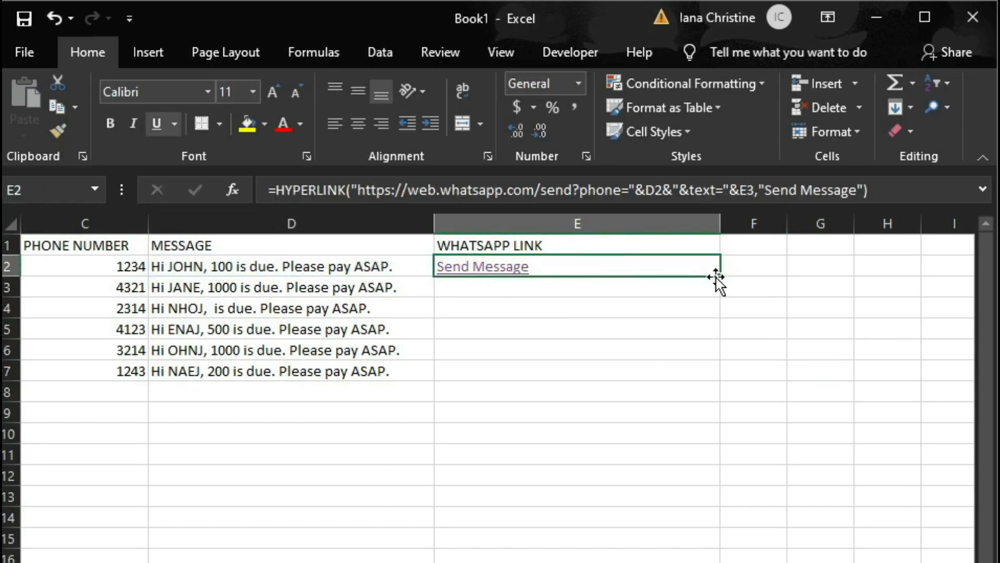
{"action": "left_click", "coordinate": [634, 262]}
{"action": "key", "text": "ctrl+c"}
{"action": "left_click_drag", "start_coordinate": [720, 278], "coordinate": [713, 375]}
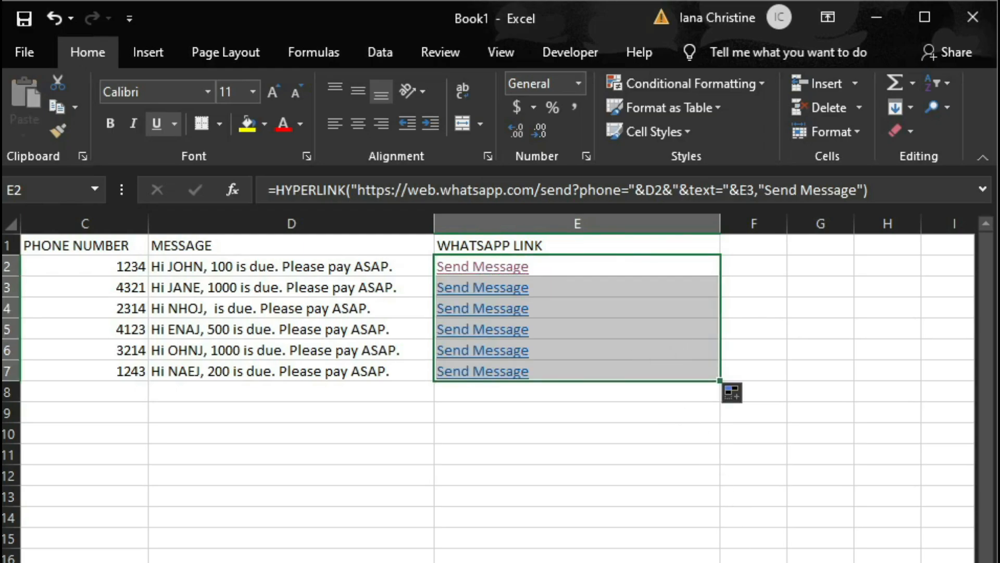
Test the Send Message link in E2 by opening it in WhatsApp Web
{"action": "scroll", "coordinate": [489, 387], "scroll_direction": "down", "scroll_amount": 2}
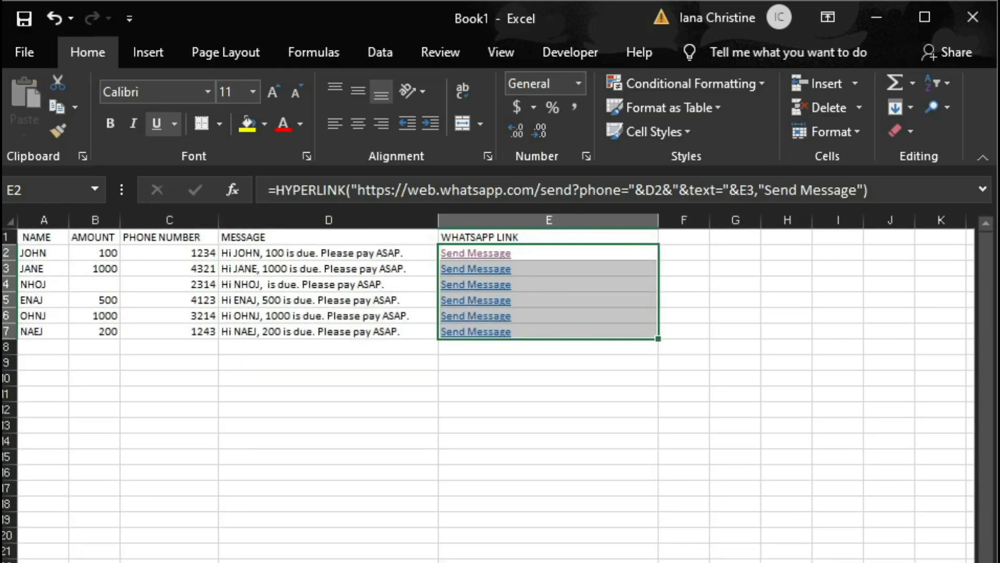
{"action": "left_click", "coordinate": [549, 562]}
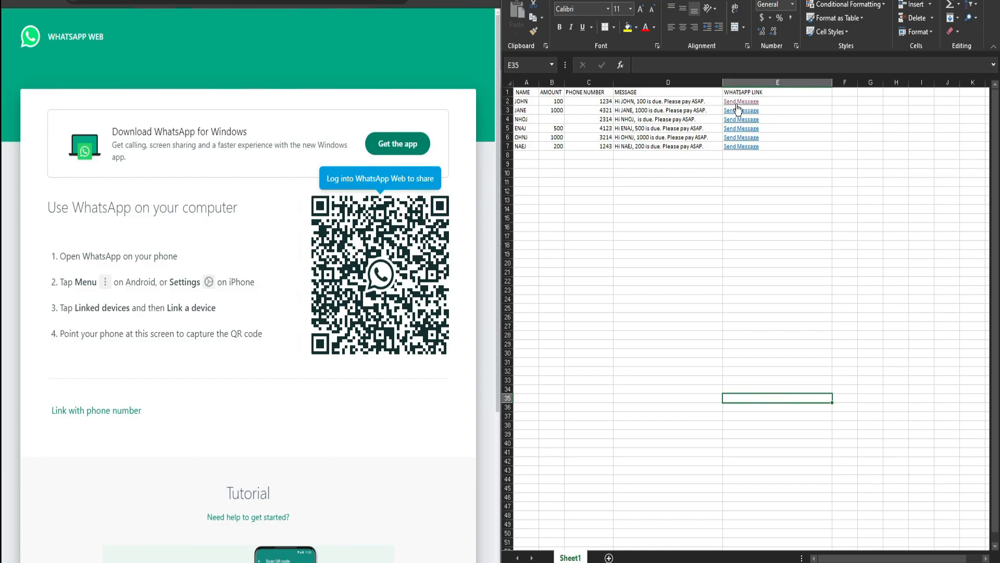
{"action": "left_click", "coordinate": [749, 103]}
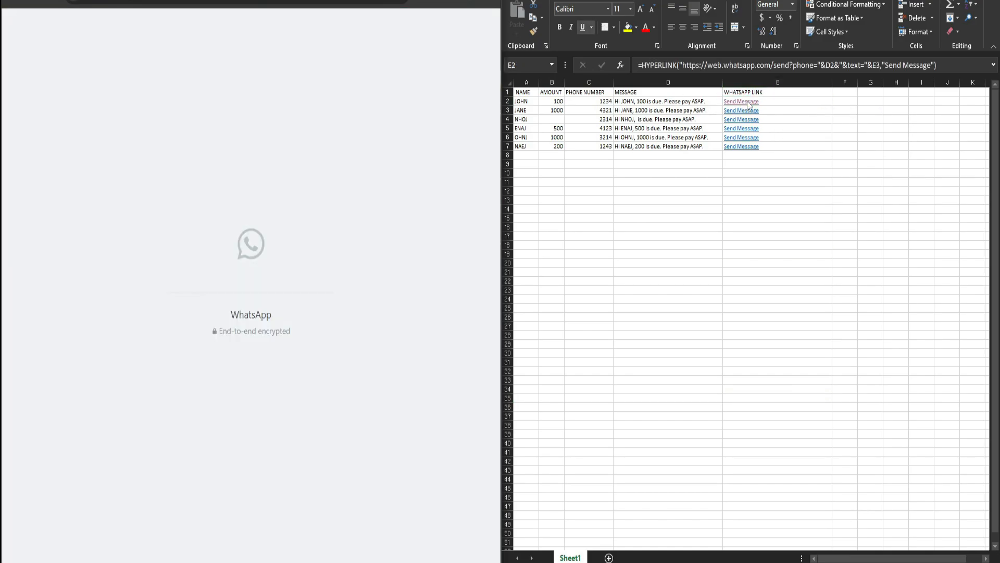